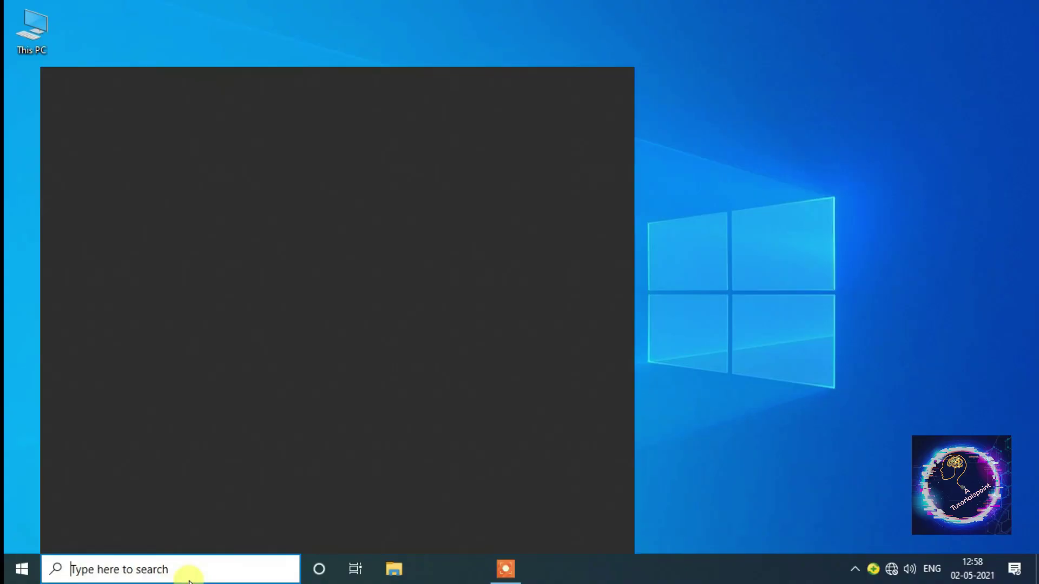
Search Windows for 'control' and open Control Panel from the best match.
text(c)
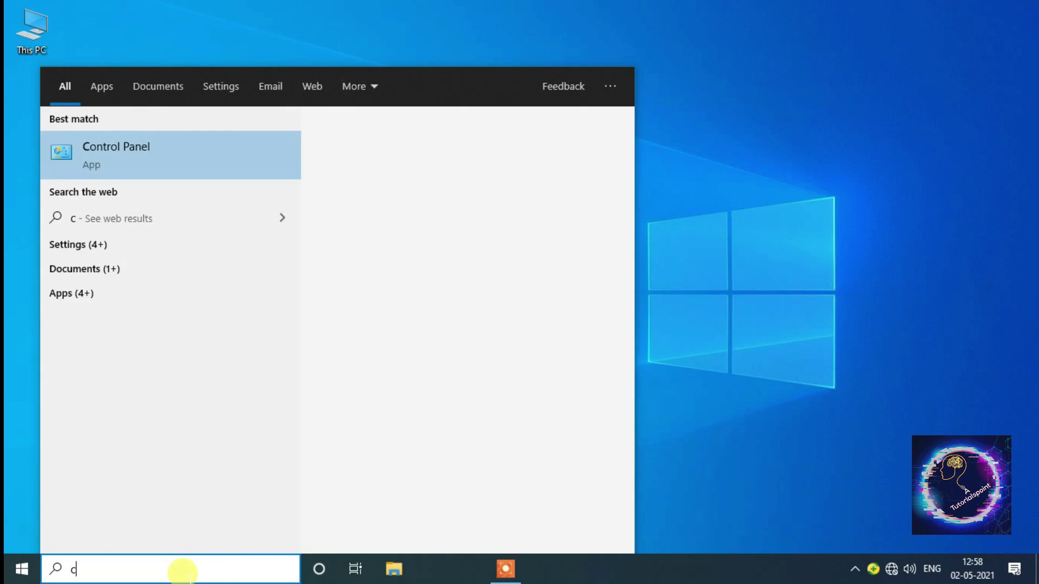
text(ontrol)
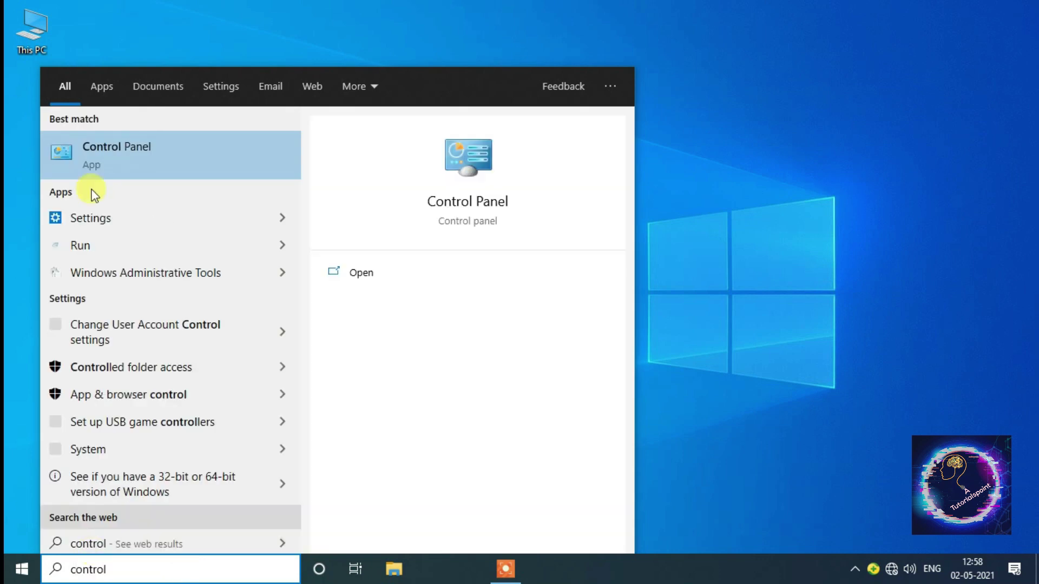
click(125, 144)
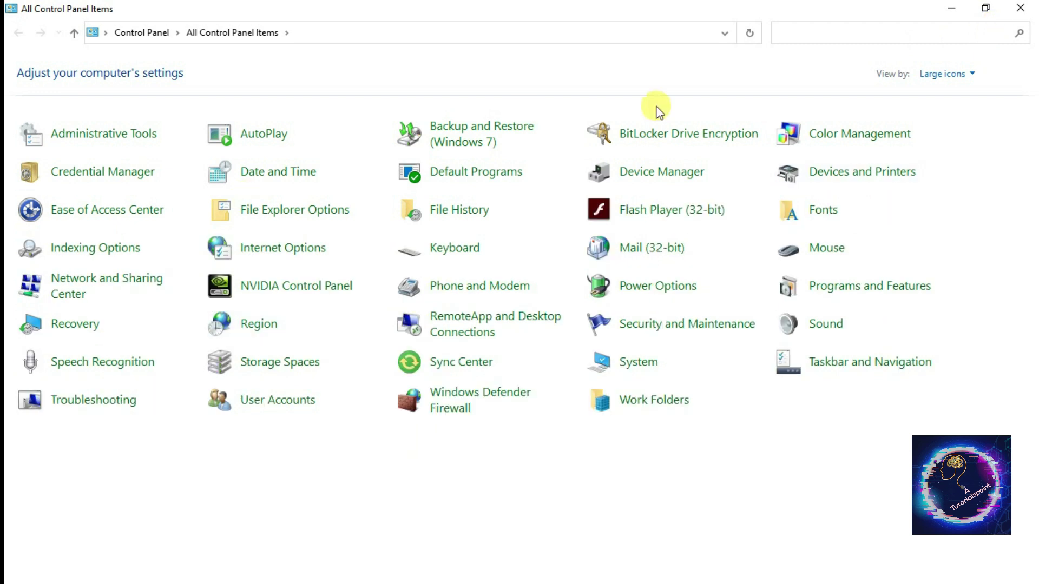
View Control Panel as small icons, then category, then large icons again, and close it.
click(977, 76)
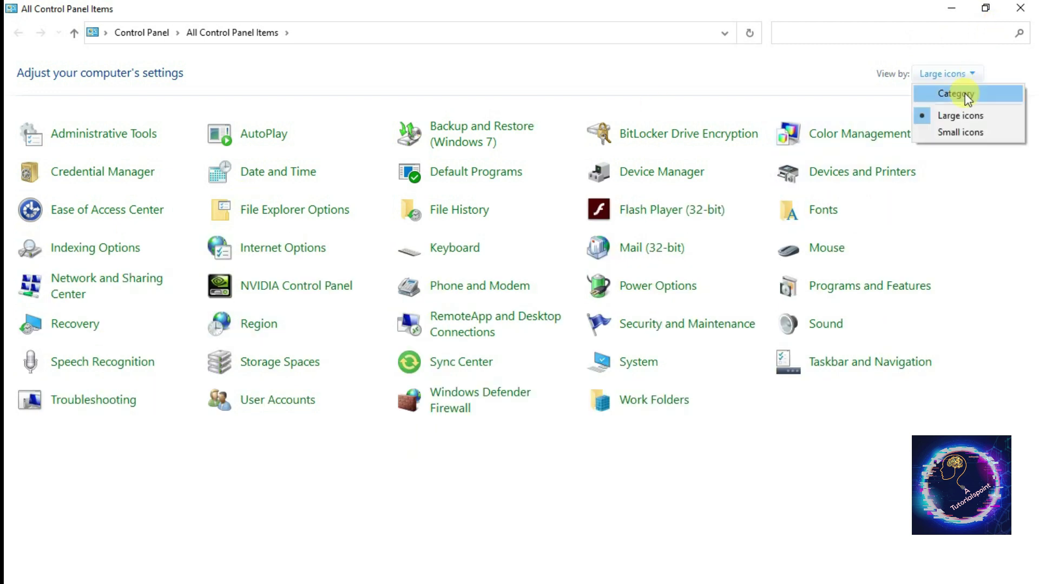
click(968, 136)
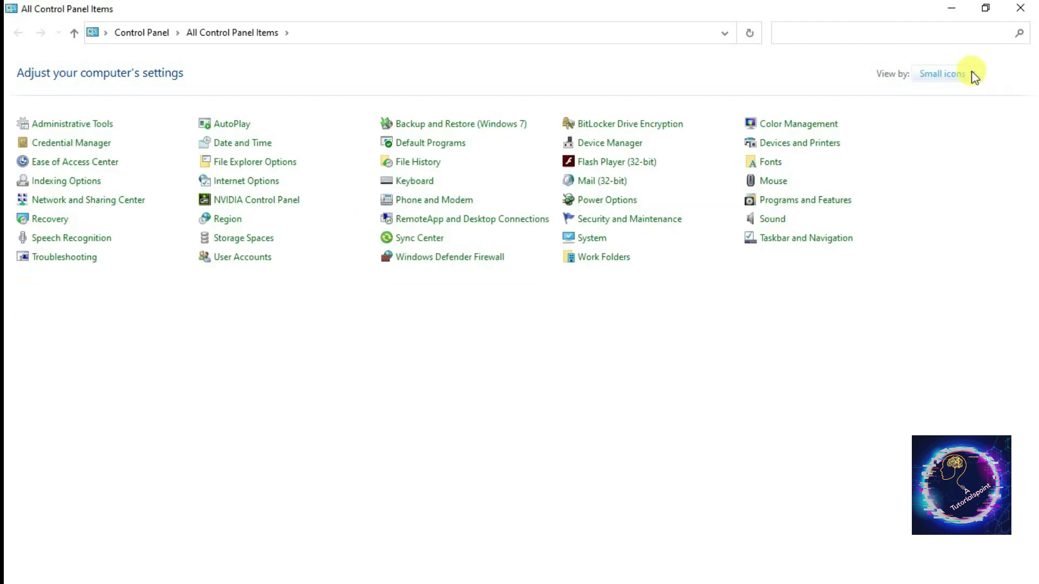
click(974, 75)
click(961, 89)
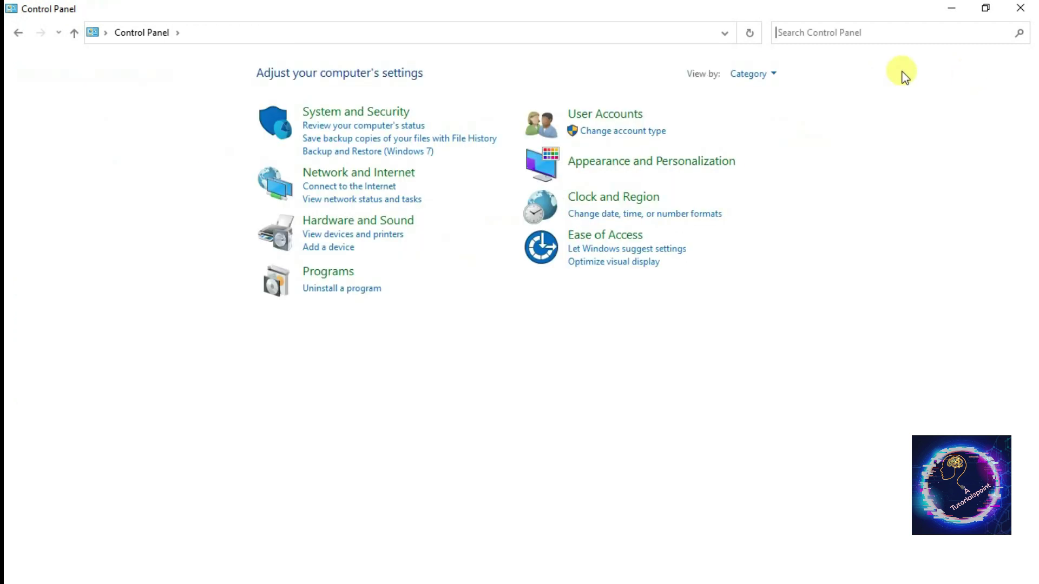
click(773, 75)
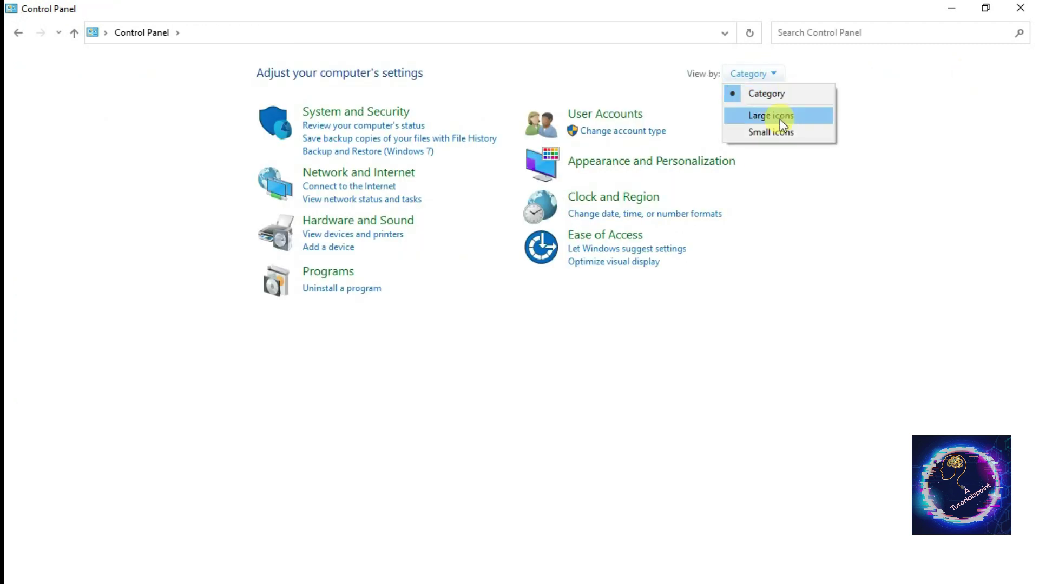
click(781, 117)
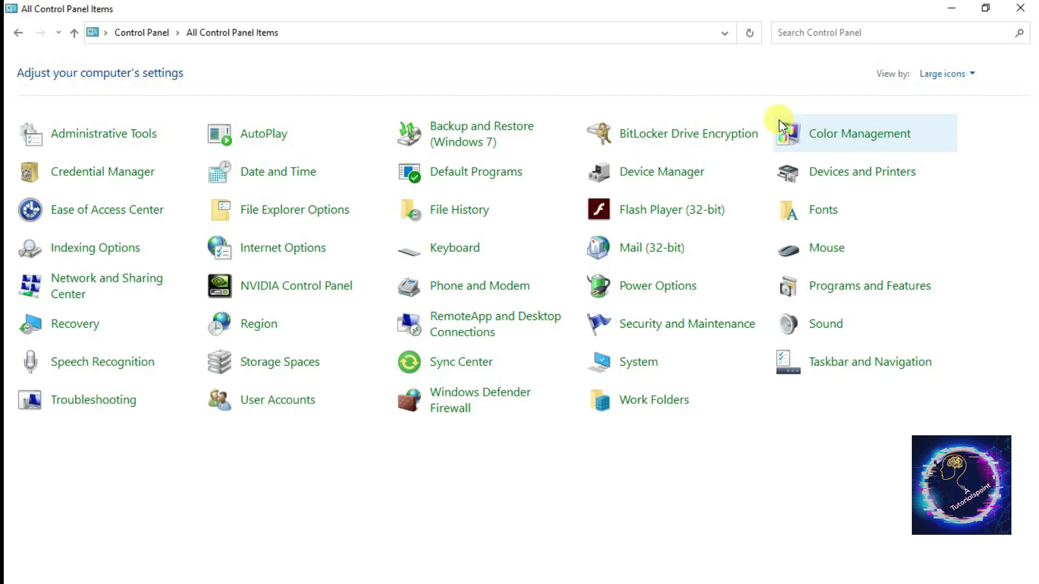
click(1015, 12)
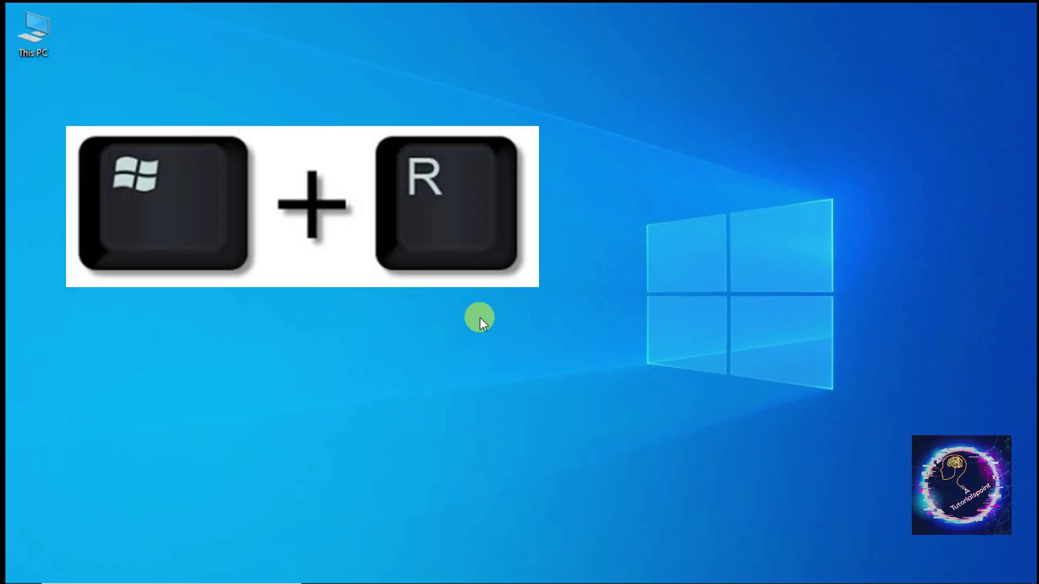
Launch Control Panel with the 'control' command in Run, then close it.
key(super+r)
click(120, 495)
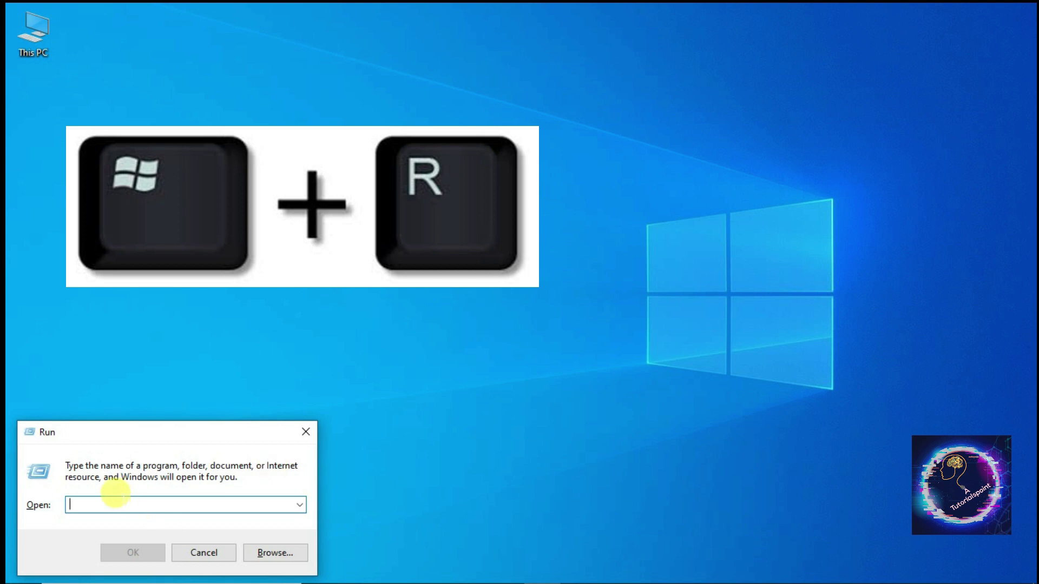
text(control pa)
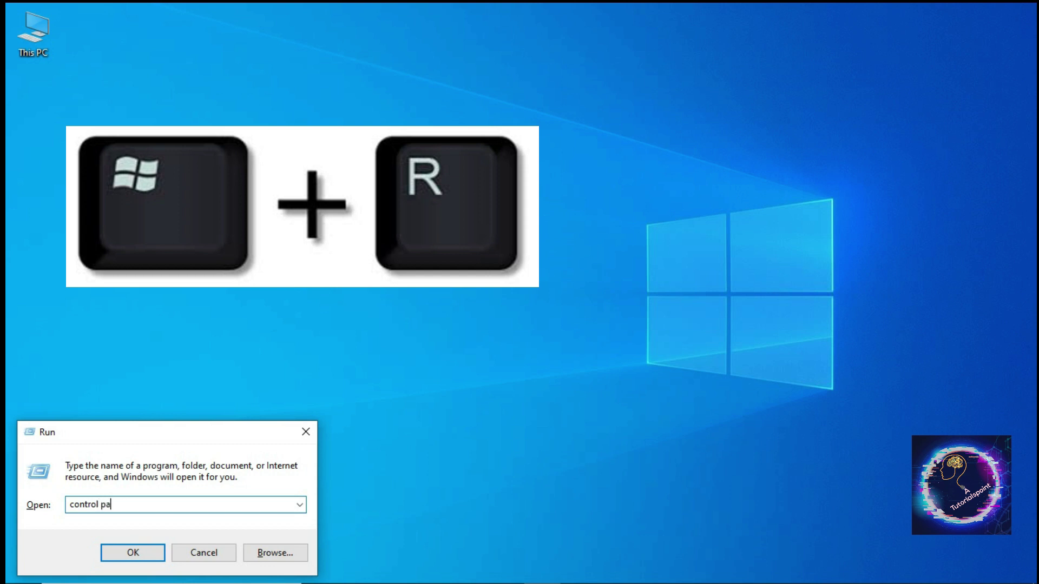
text(l)
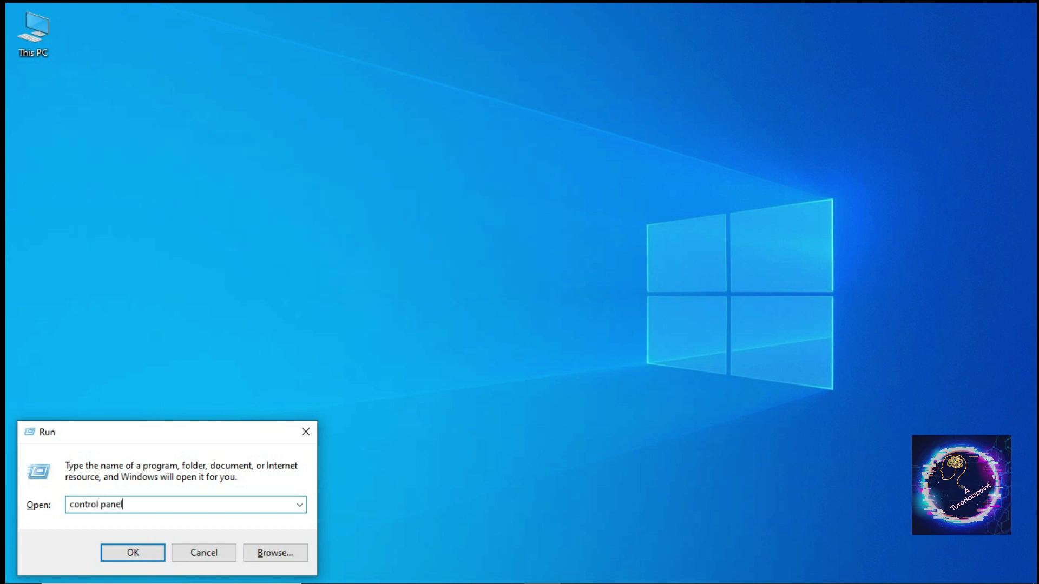
click(134, 552)
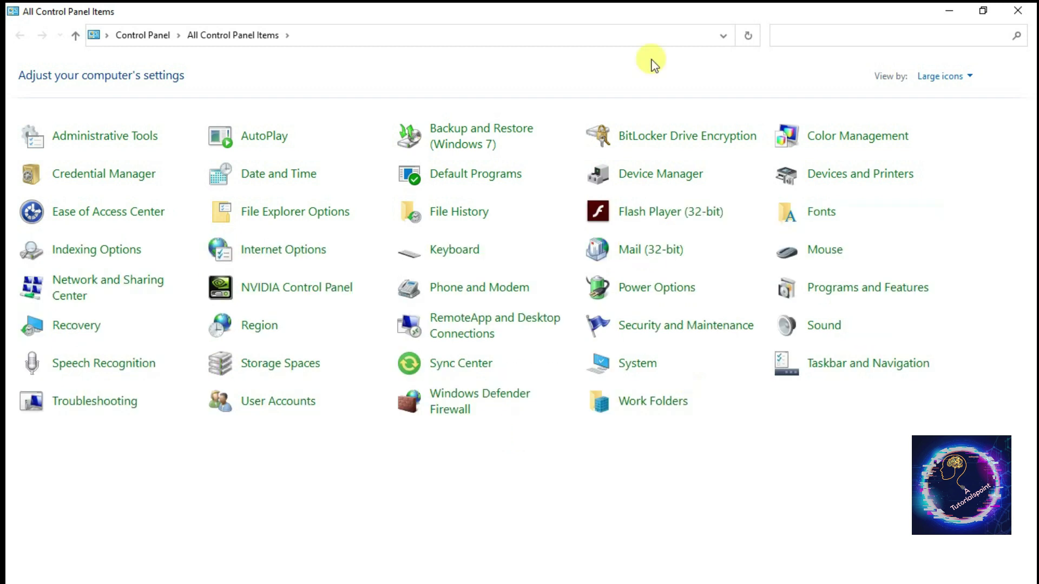
click(1032, 10)
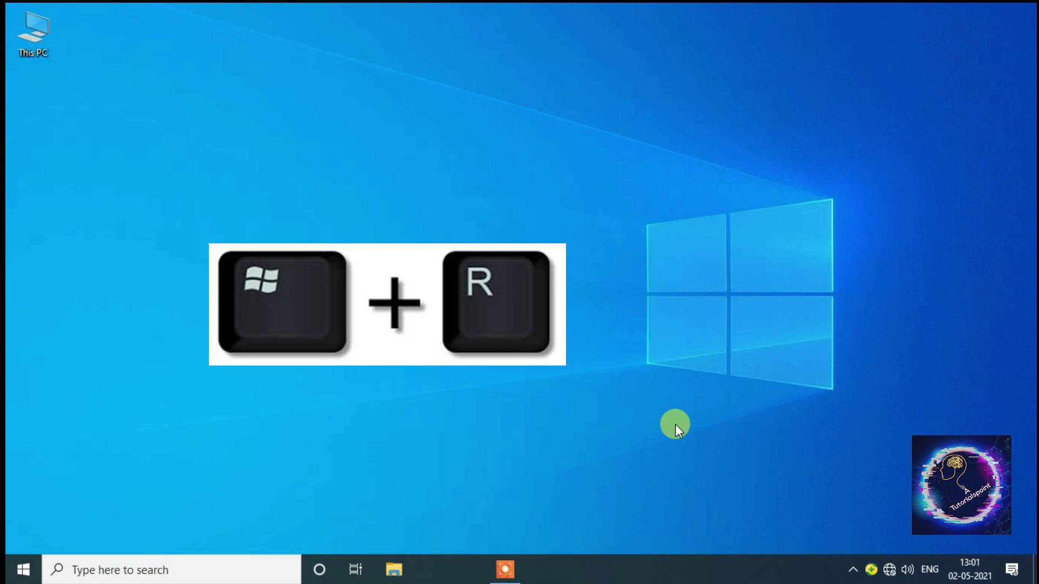
Start Command Prompt via Run (cmd) and open Control Panel with the 'control panel' command.
key(super+r)
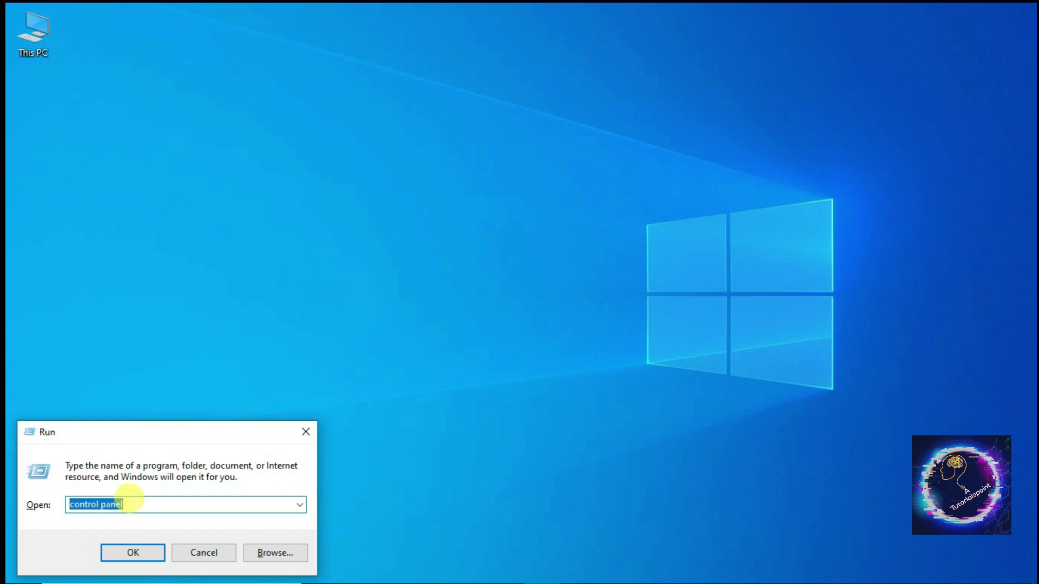
text(cmd)
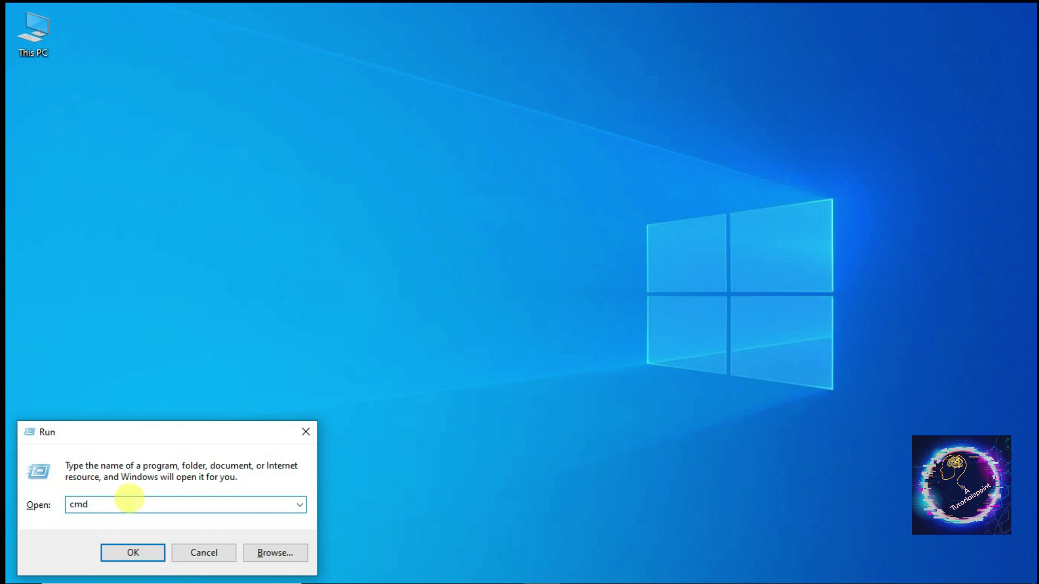
key(Return)
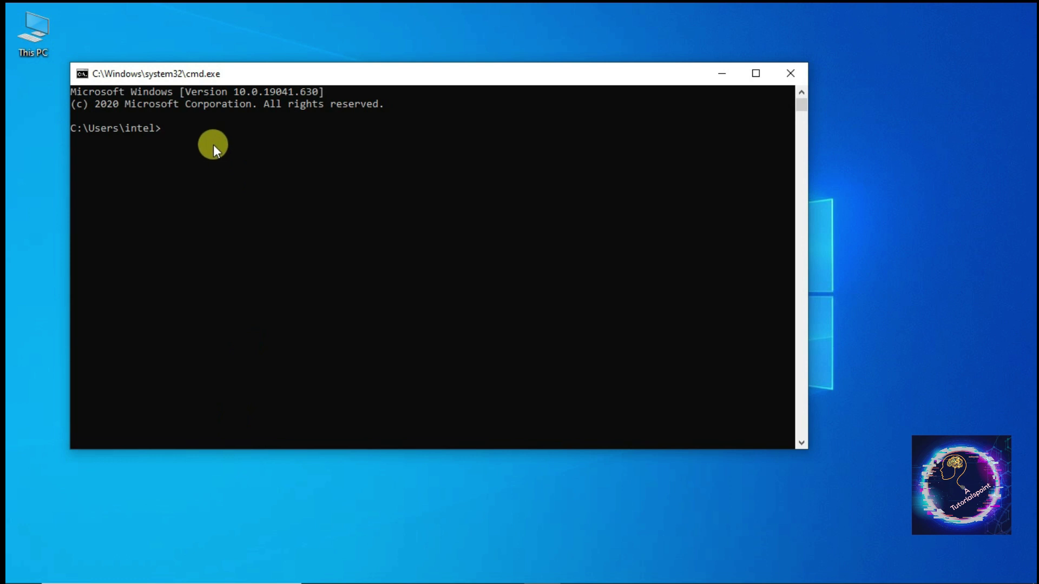
text(control panel)
key(Return)
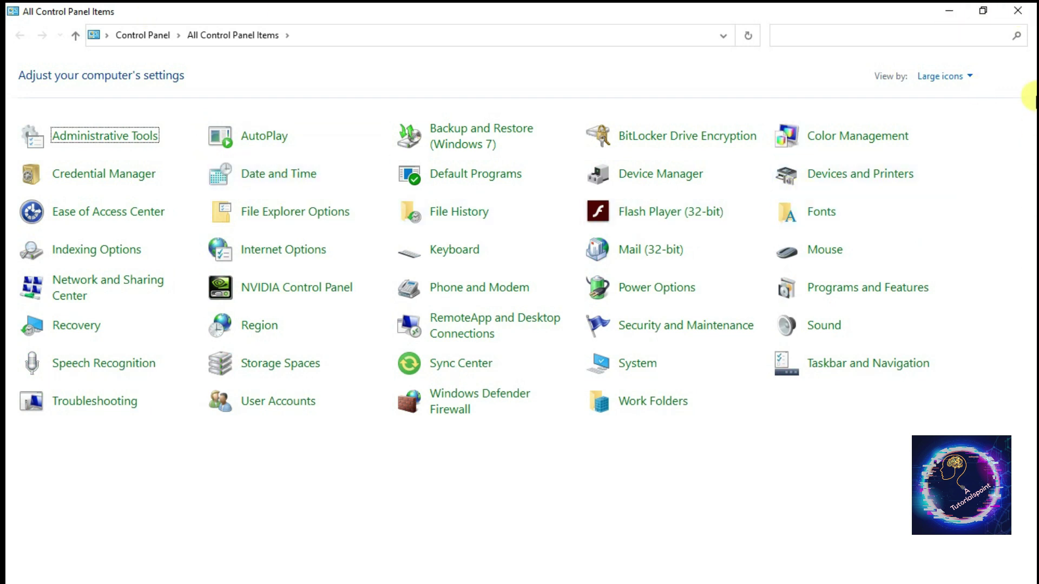
click(1025, 6)
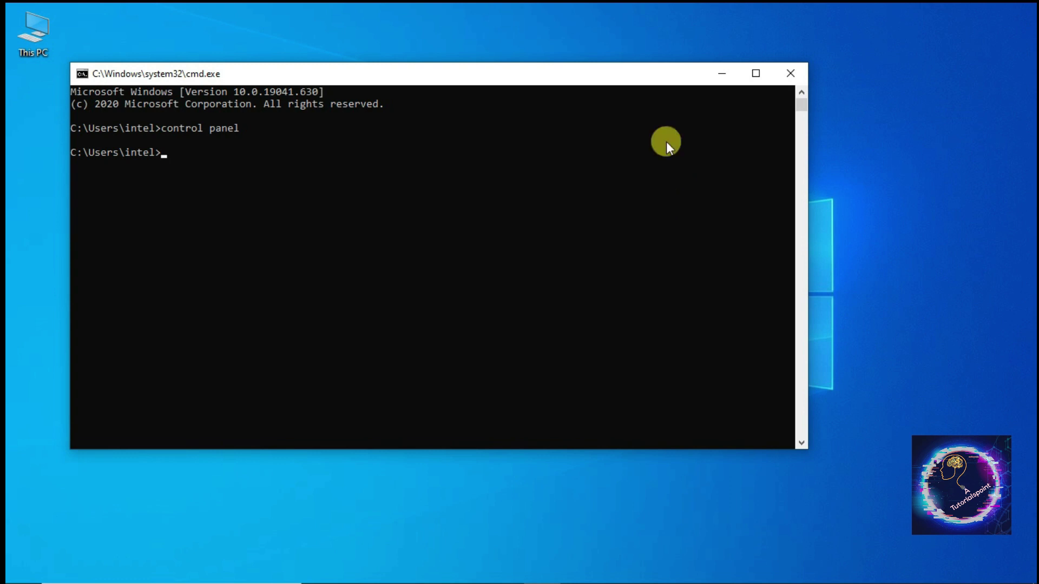
click(790, 72)
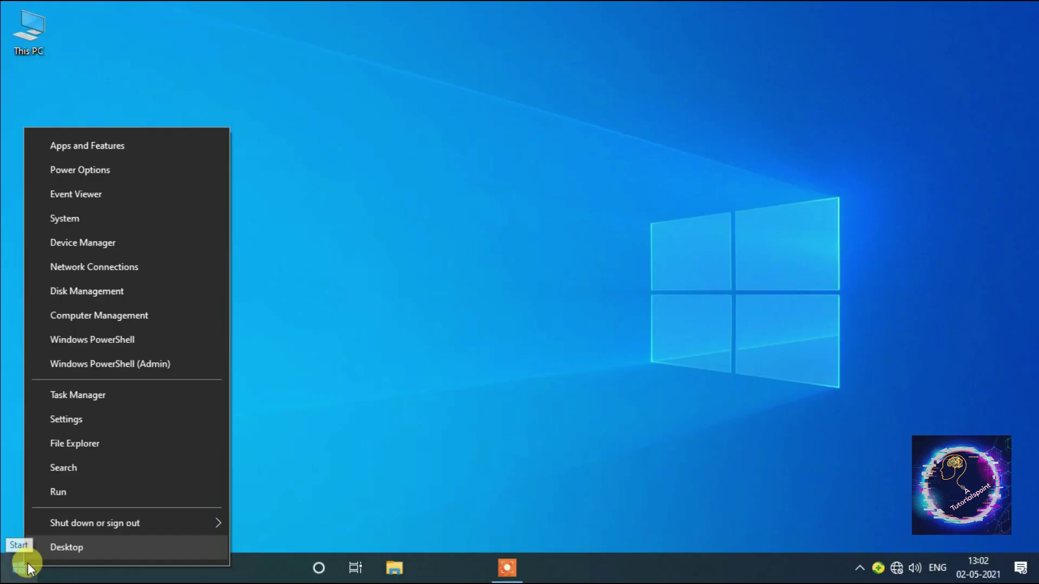
click(111, 341)
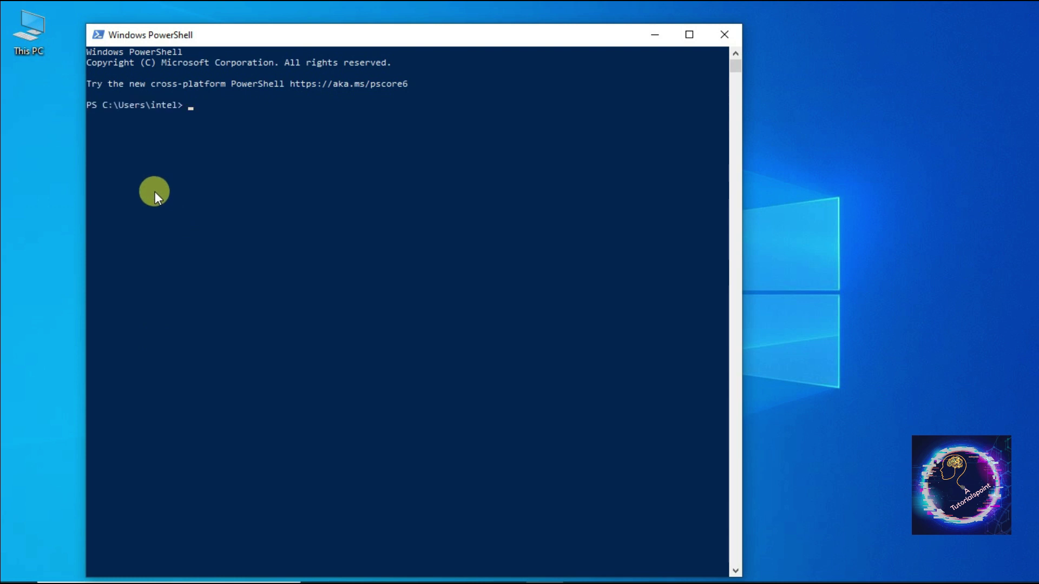
text(control panel)
key(Return)
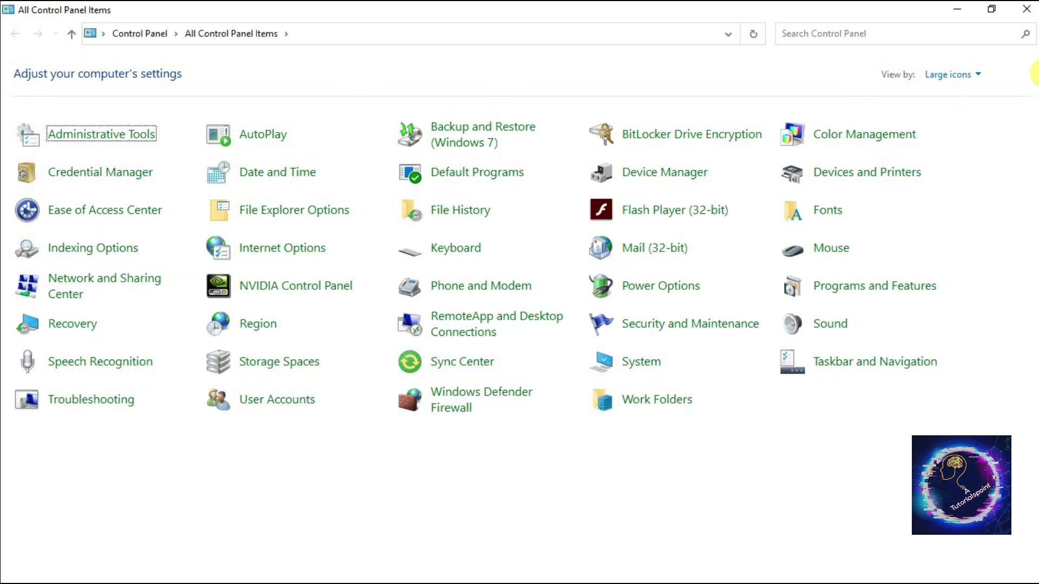
click(1026, 10)
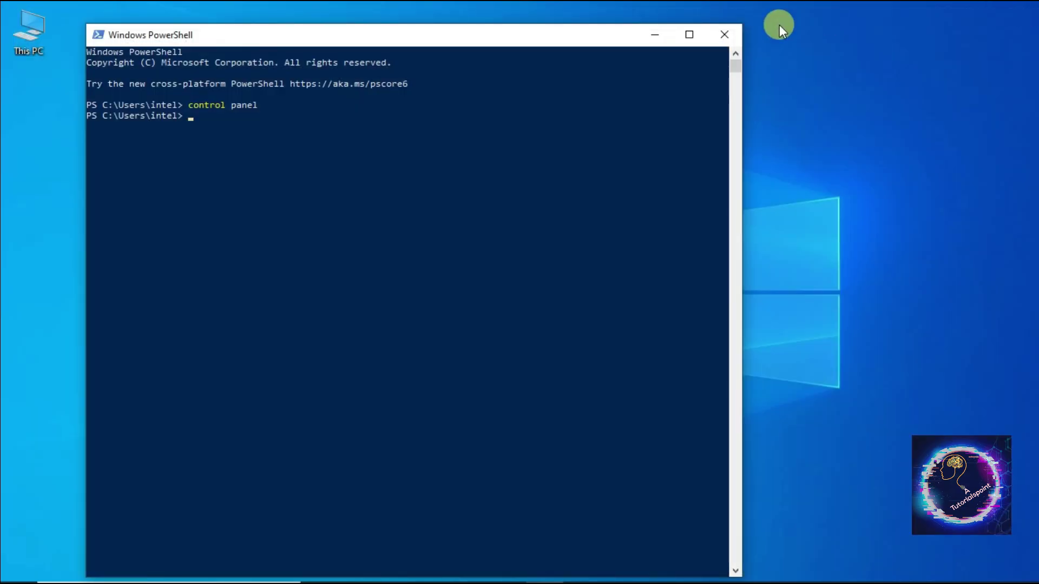
Close PowerShell, search 'control', and pin Control Panel to both the taskbar and Start.
click(733, 31)
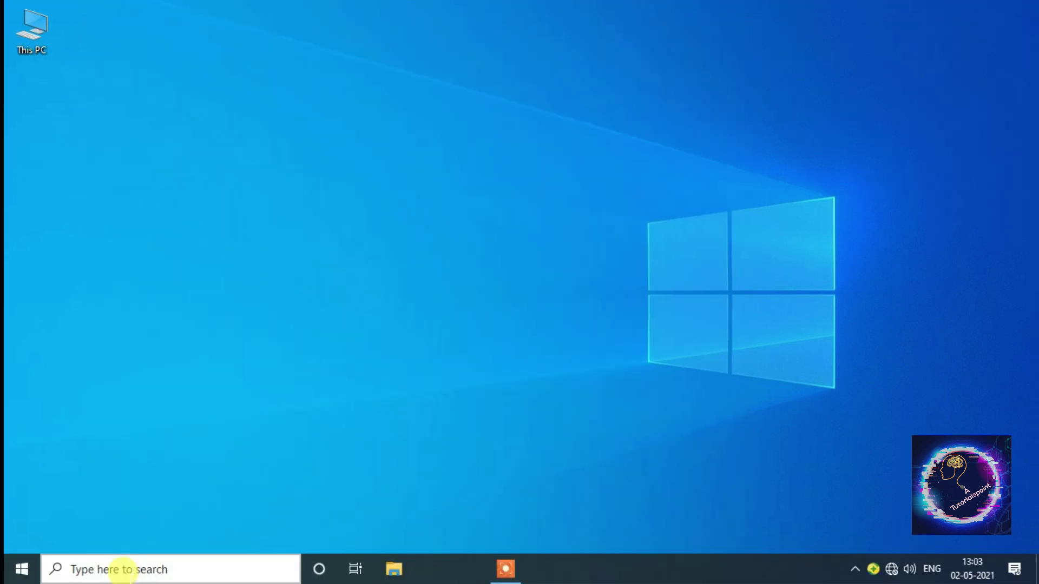
click(112, 565)
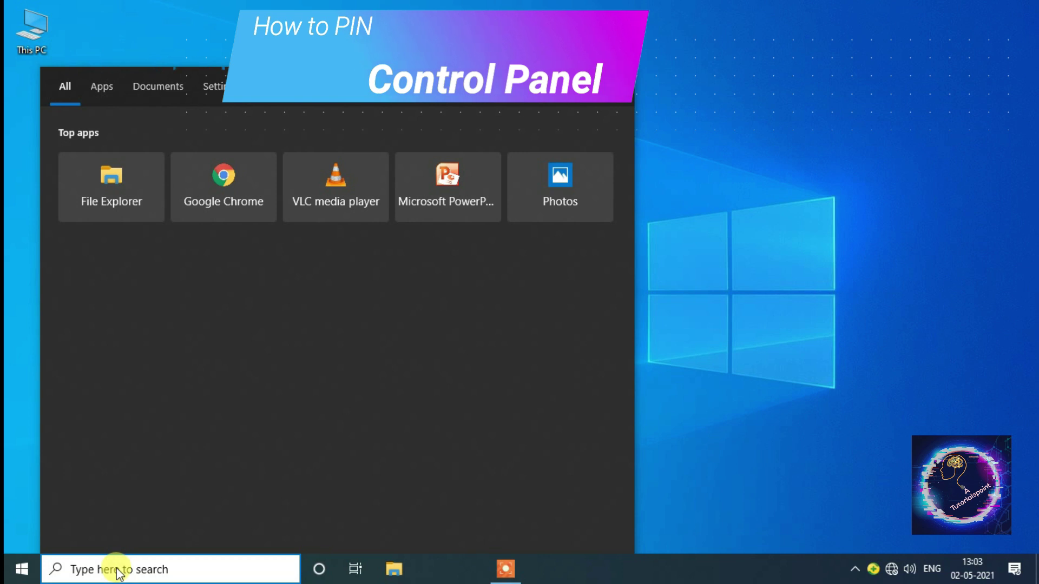
text(con)
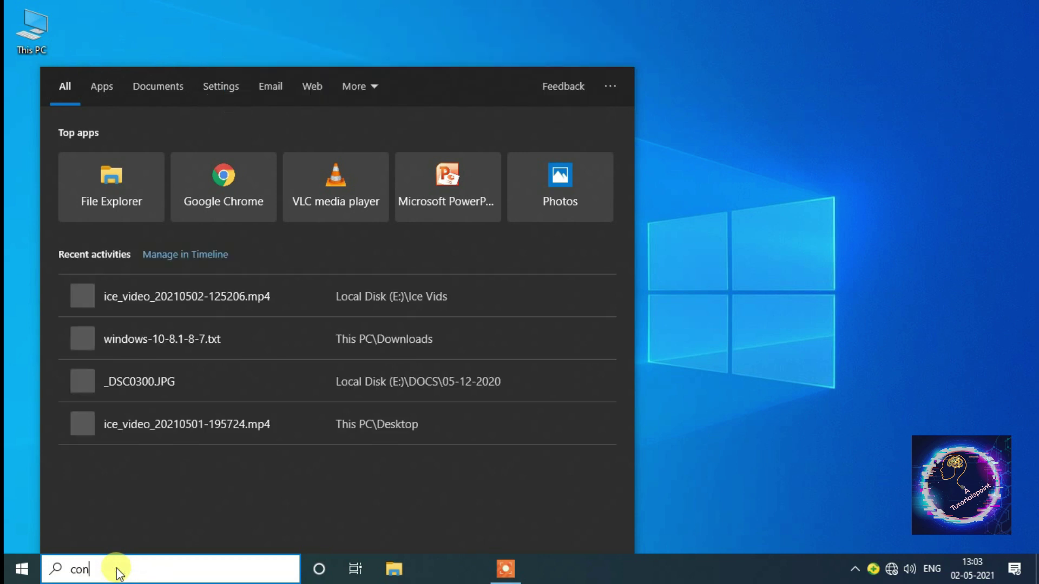
text(trol)
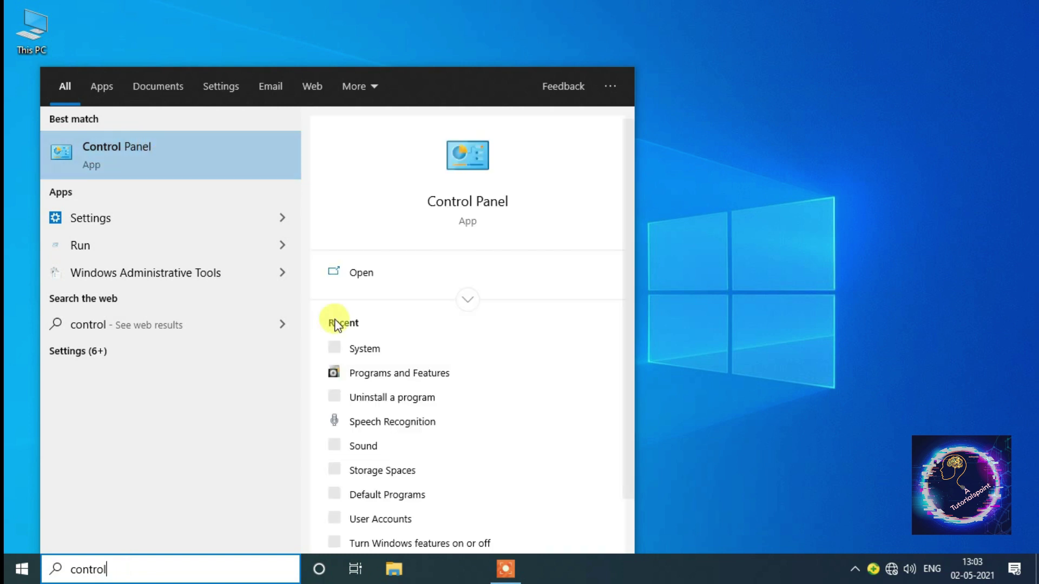
scroll(379, 450, down, 1)
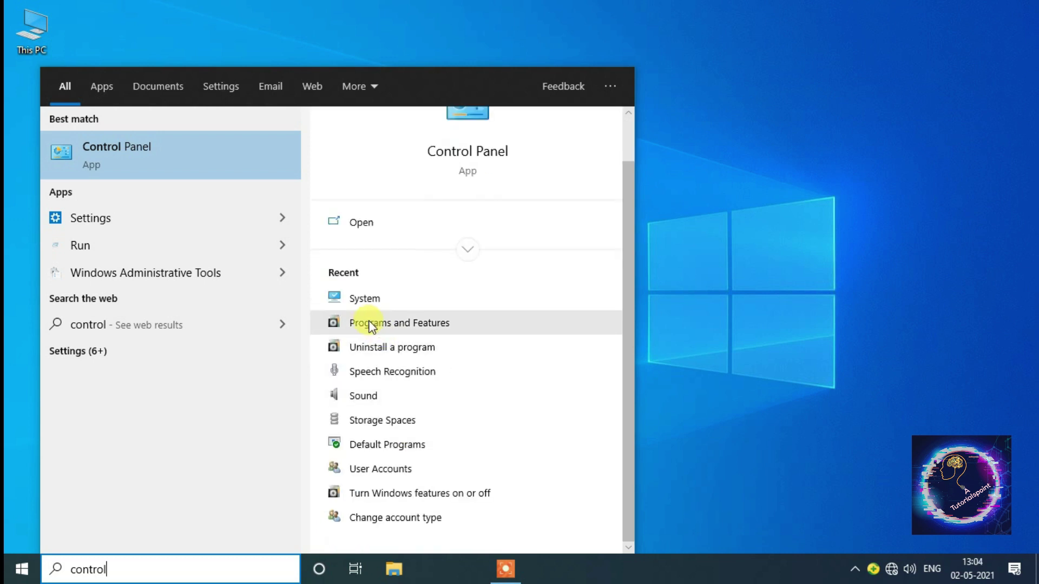
click(469, 248)
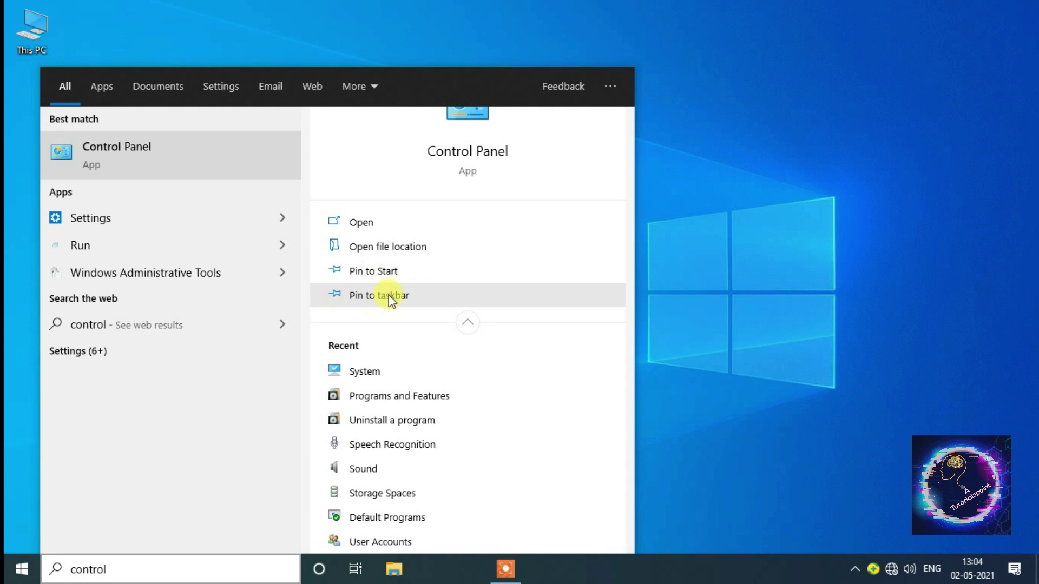
click(388, 295)
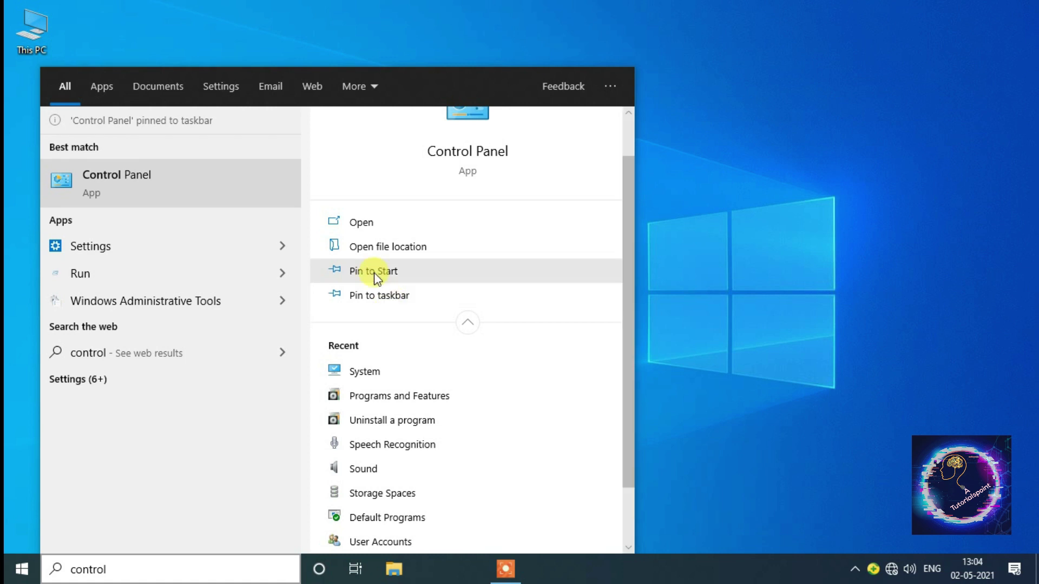
click(375, 274)
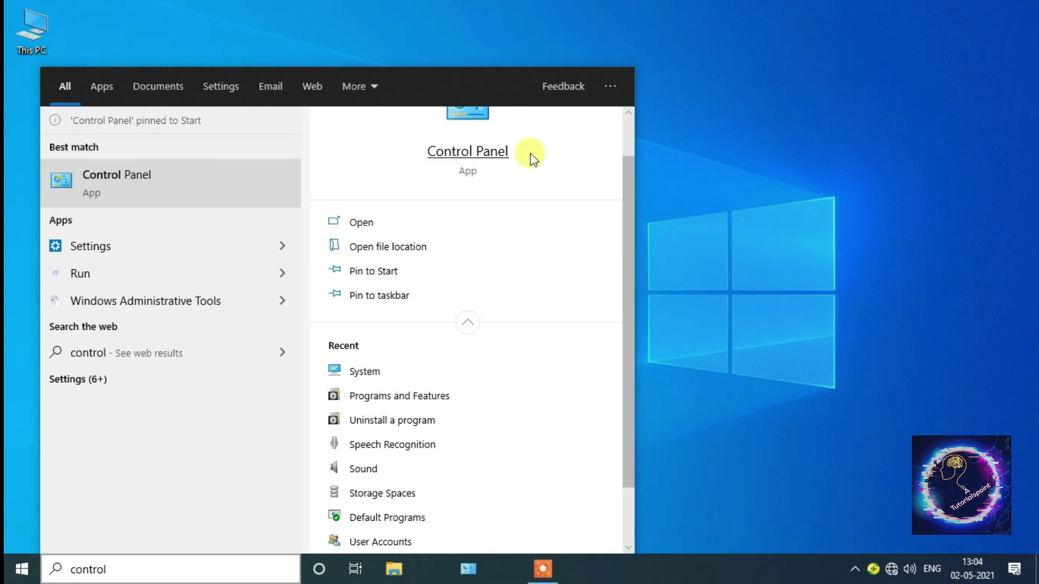
click(709, 99)
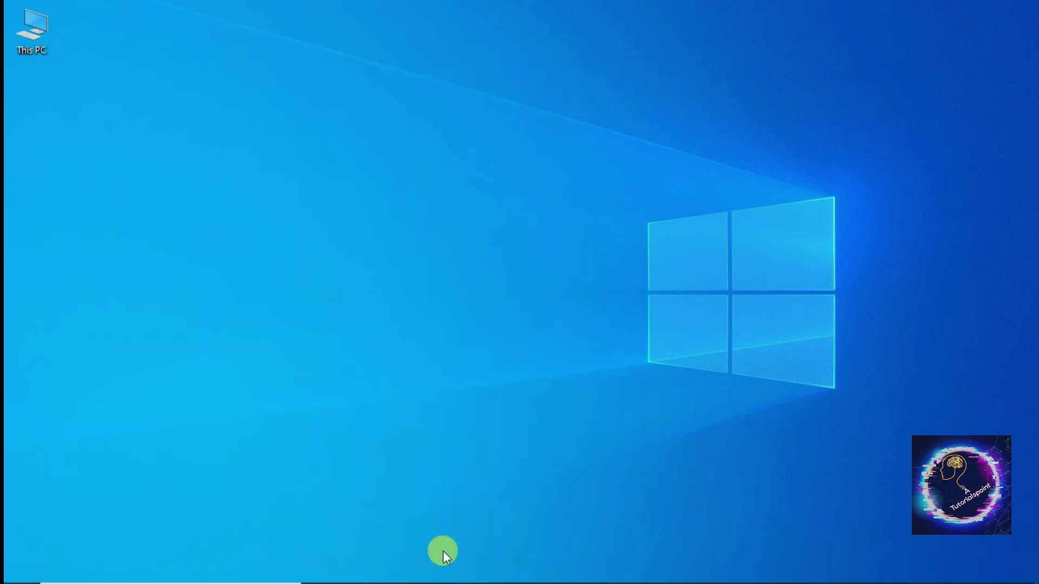
mouse_move(446, 580)
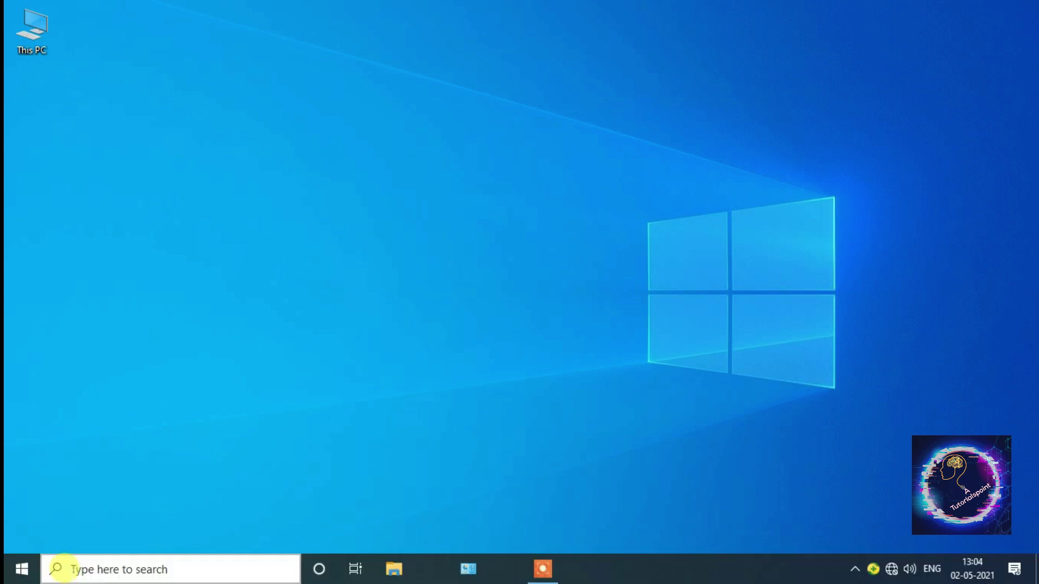
click(8, 569)
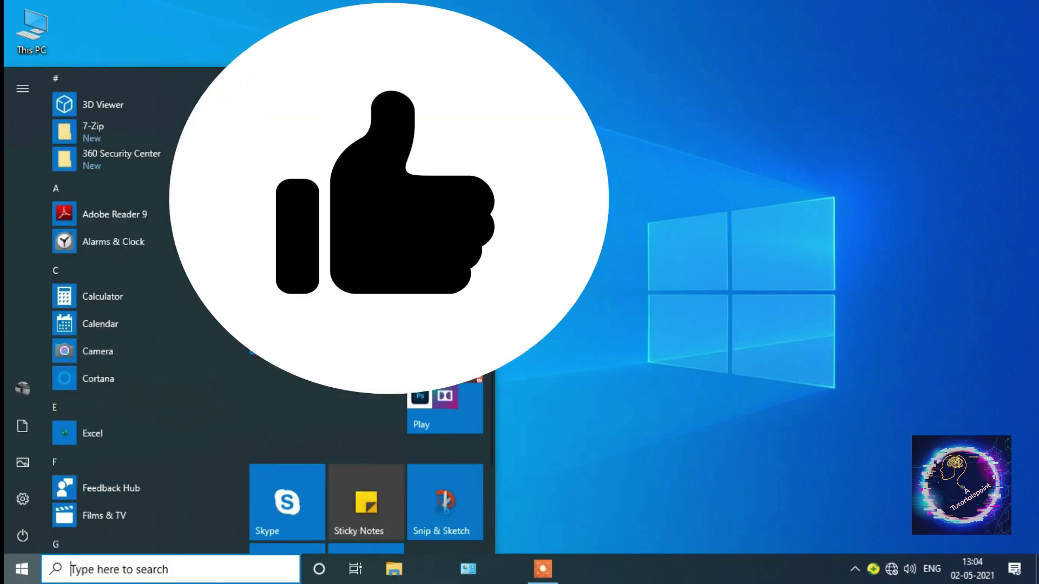
scroll(371, 453, down, 3)
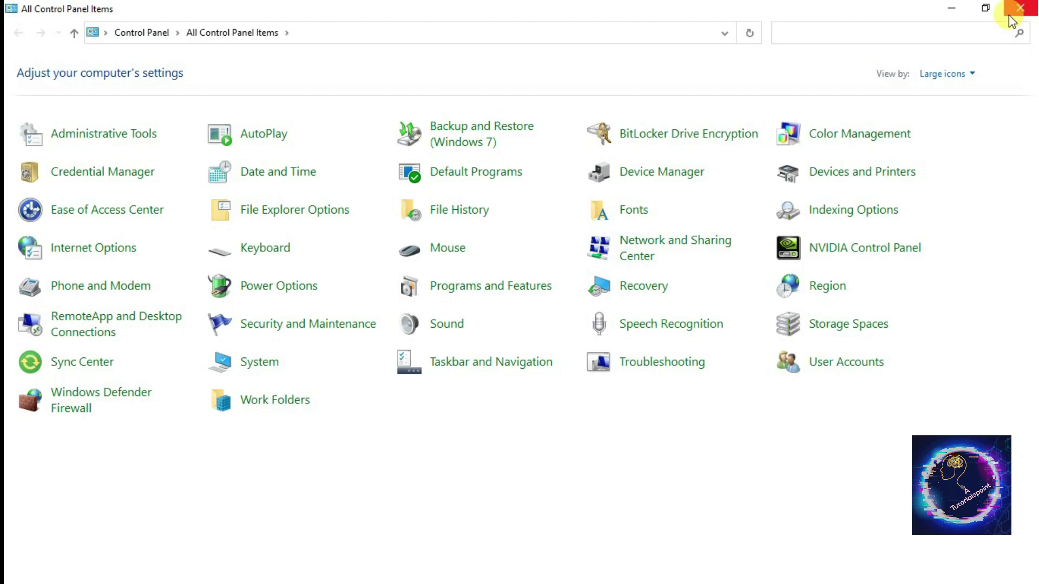
click(1009, 15)
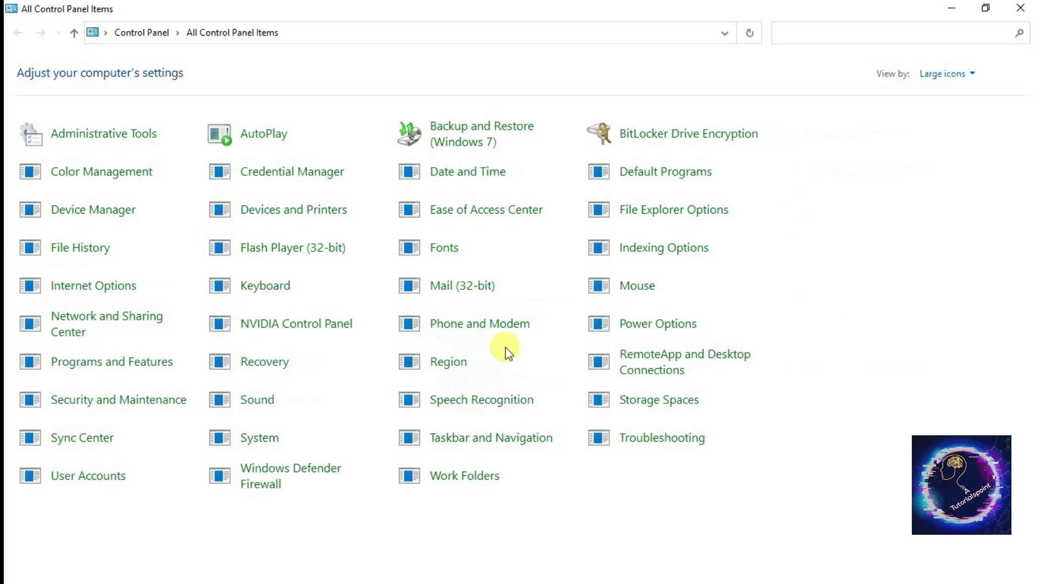
click(1021, 8)
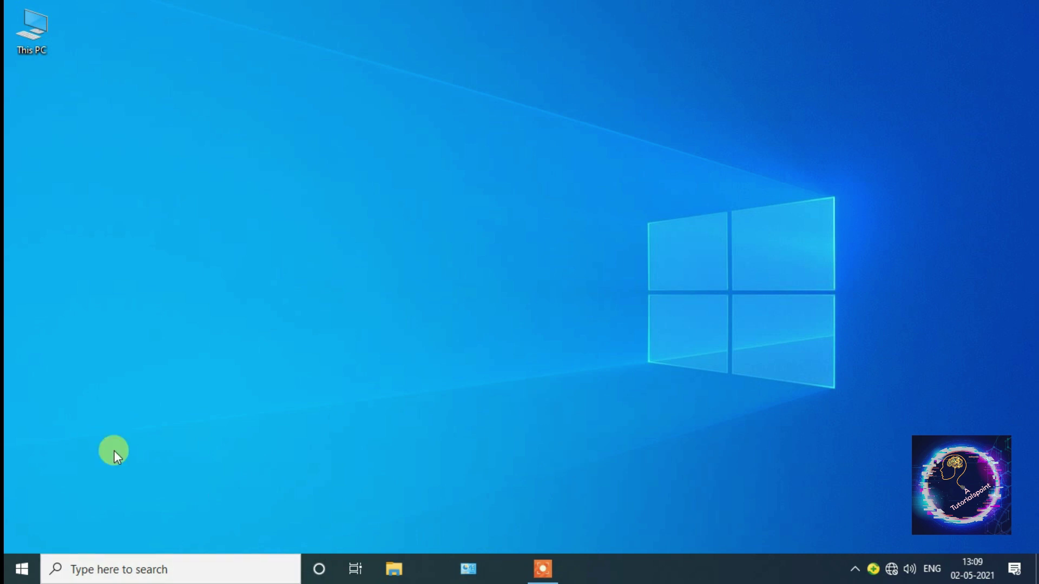
Open Windows Settings from the Start menu and go to Time & Language.
click(20, 573)
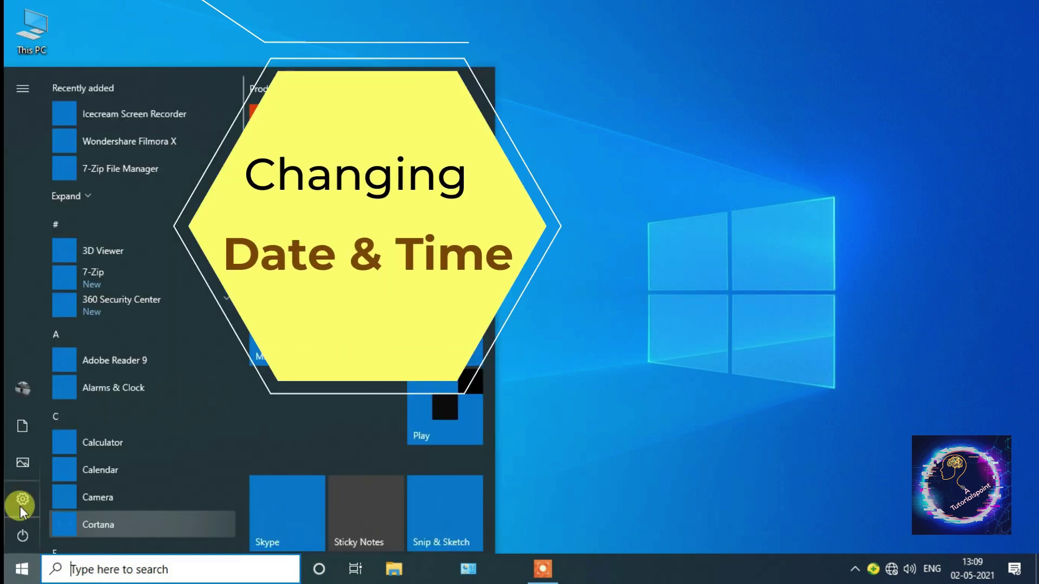
mouse_move(20, 499)
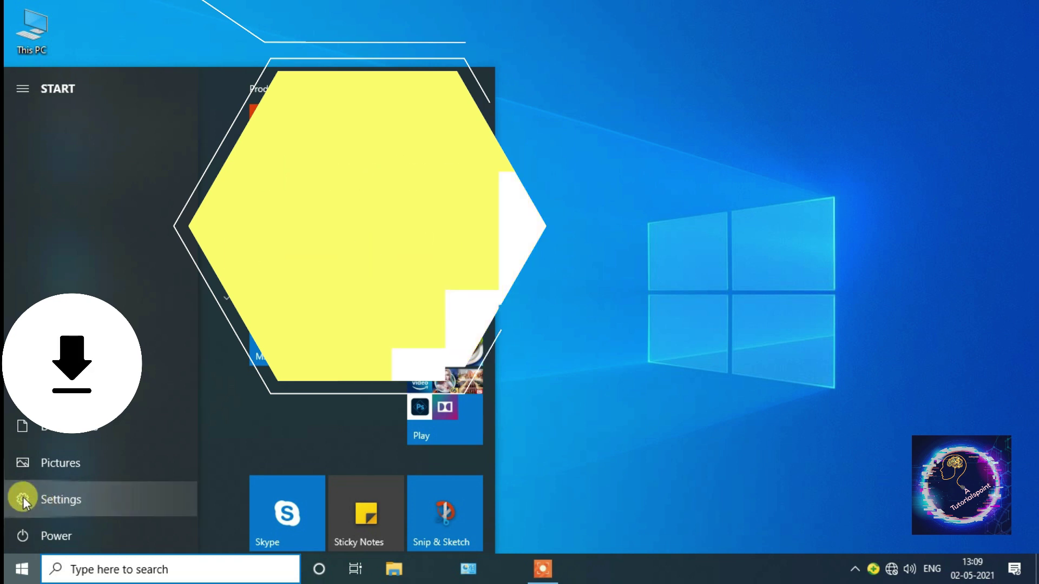
click(22, 498)
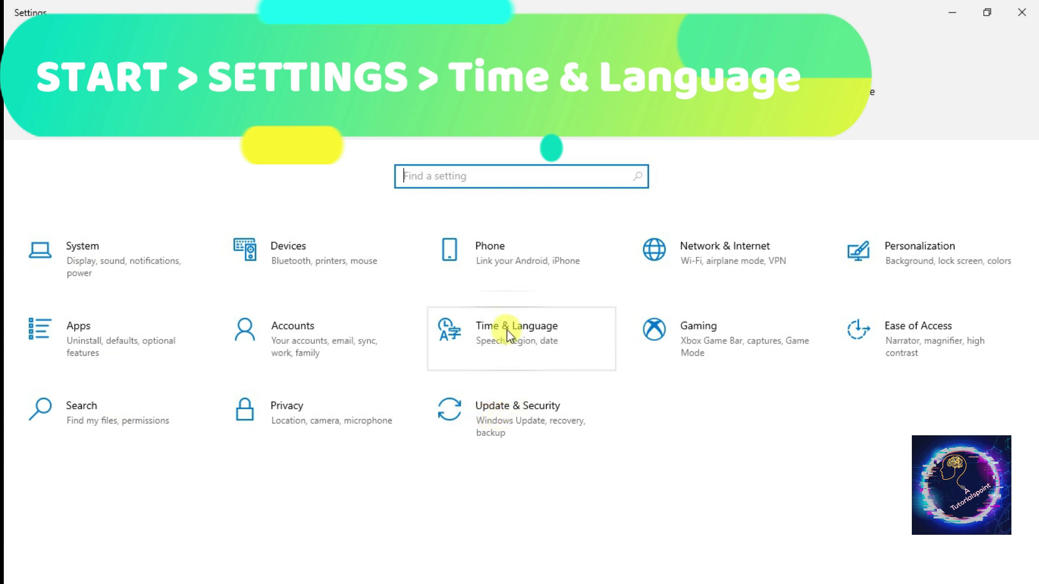
key(Return)
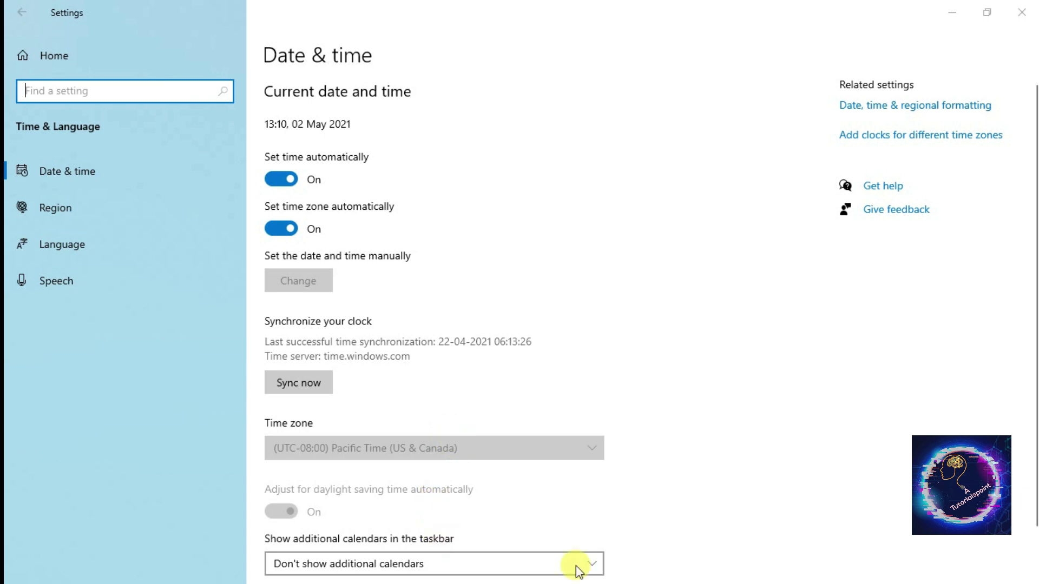
key(super)
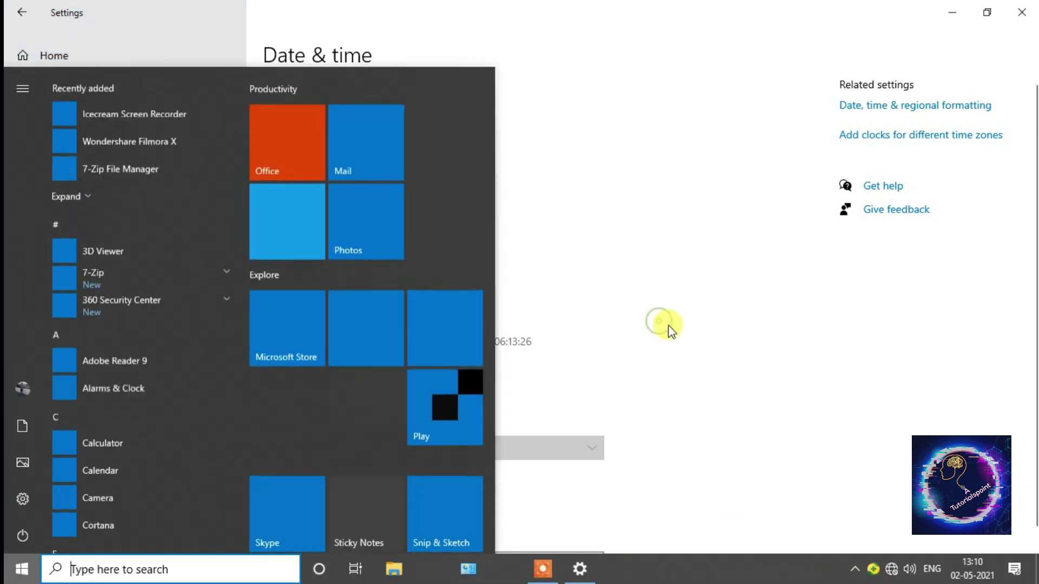
click(664, 326)
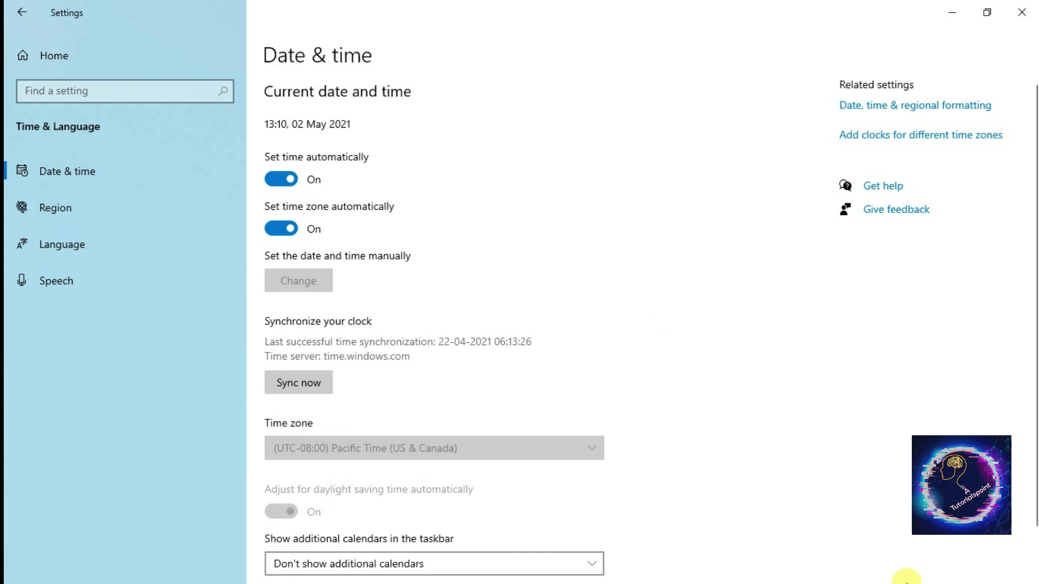
Turn off 'Set time automatically' and bring up the Change date and time dialog.
click(292, 184)
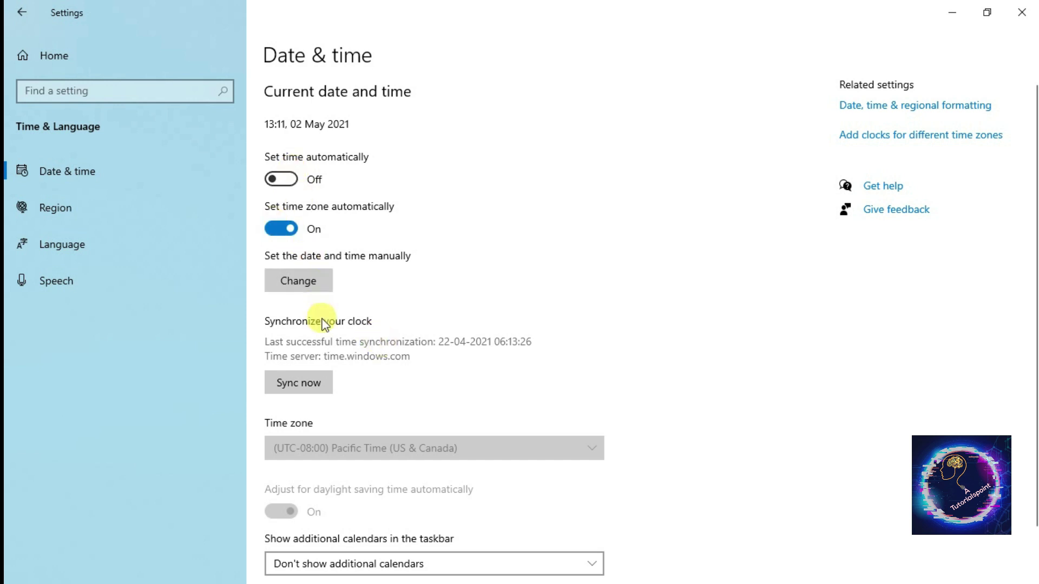
click(304, 279)
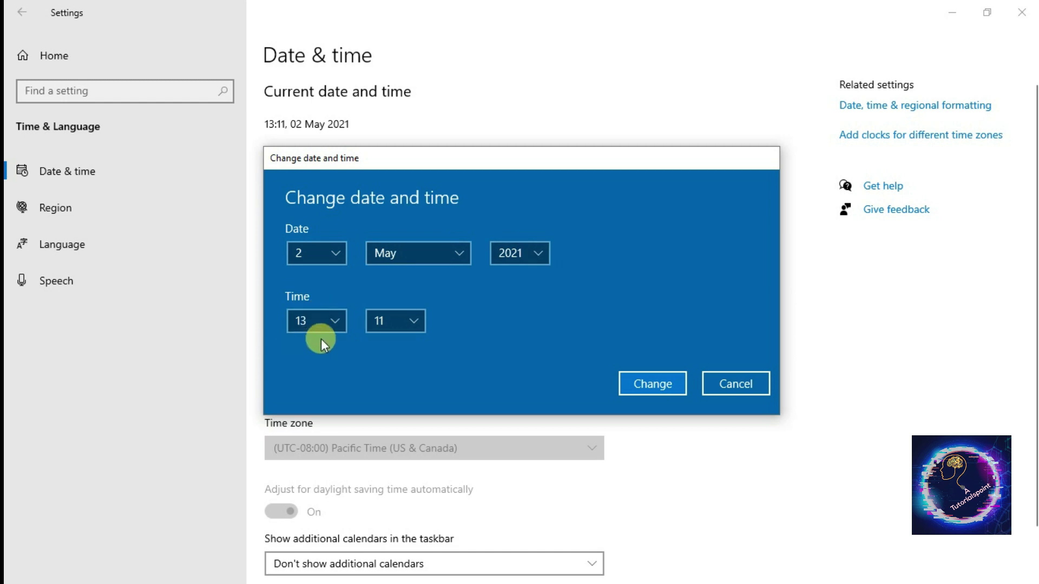
Dismiss the date dialog, disable automatic time zone, and pick (UTC+05:30) Chennai, Kolkata, Mumbai, New Delhi.
click(739, 387)
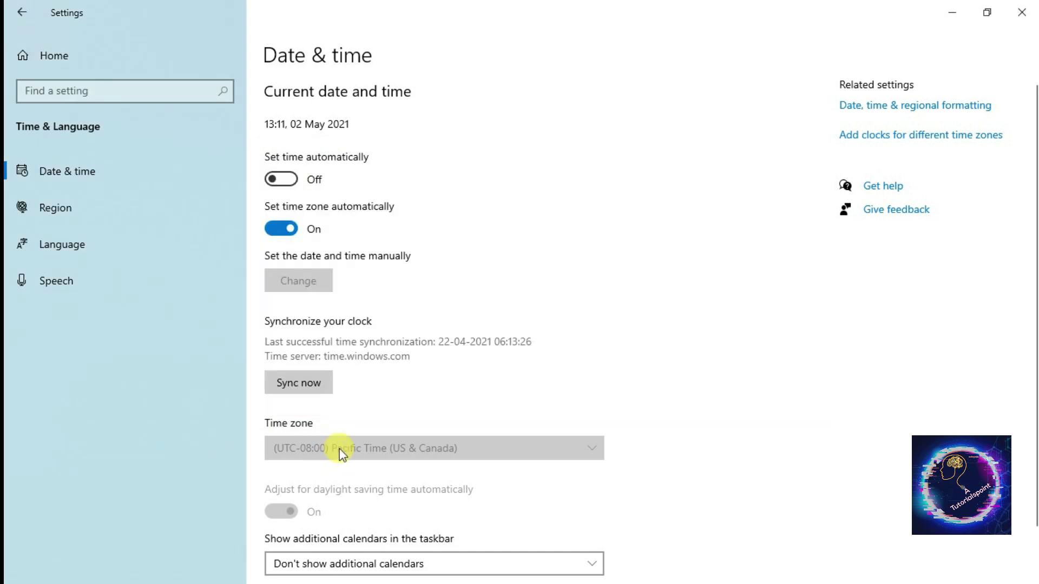
click(289, 228)
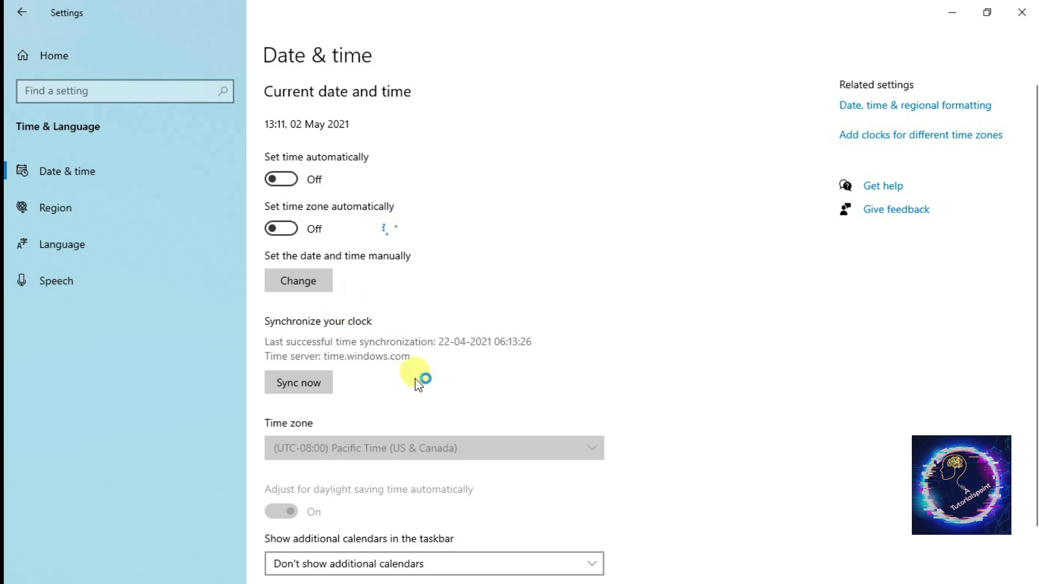
click(583, 451)
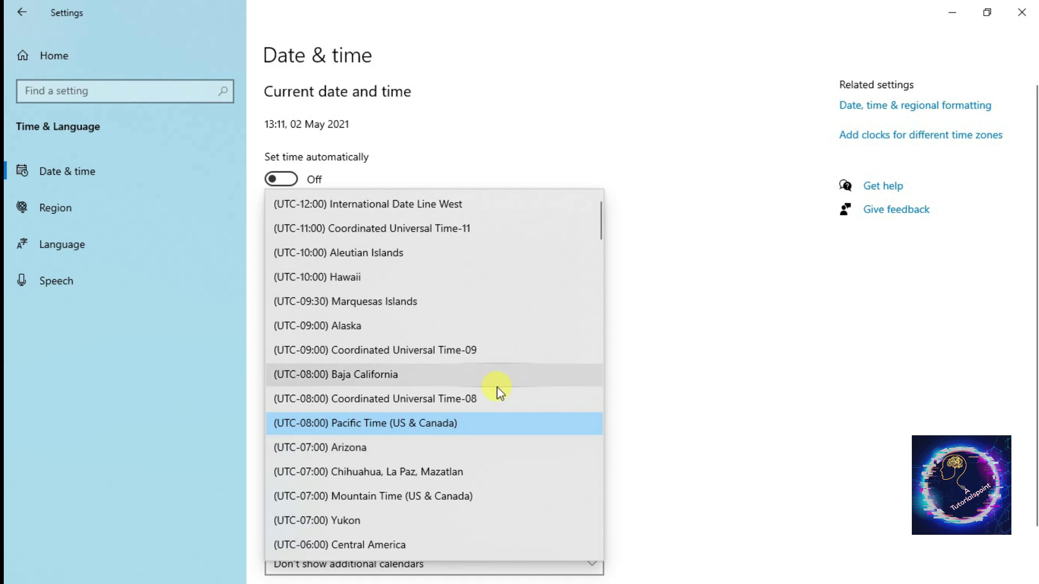
scroll(497, 387, down, 5)
scroll(422, 337, down, 4)
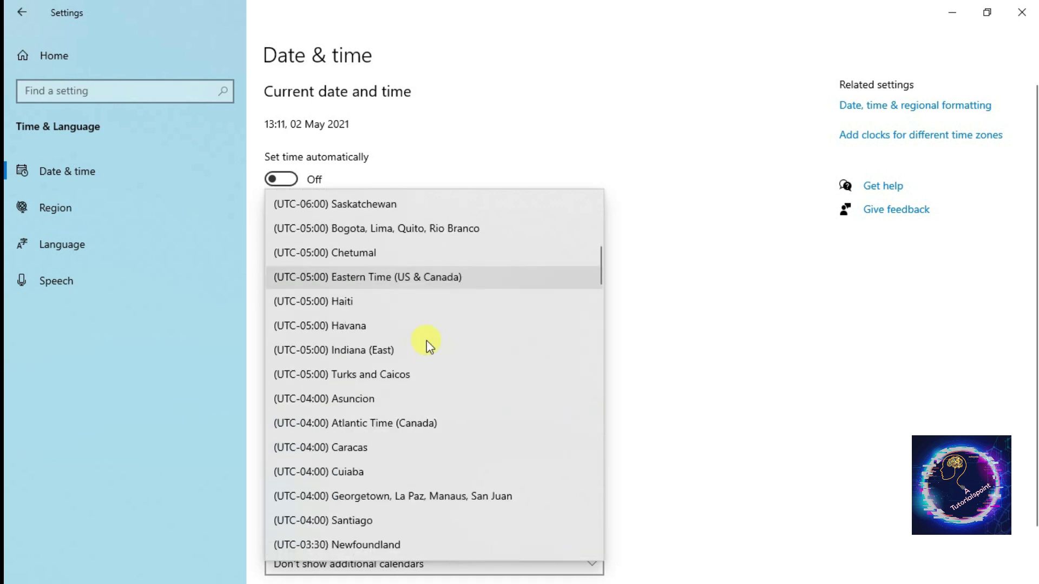
scroll(428, 339, down, 7)
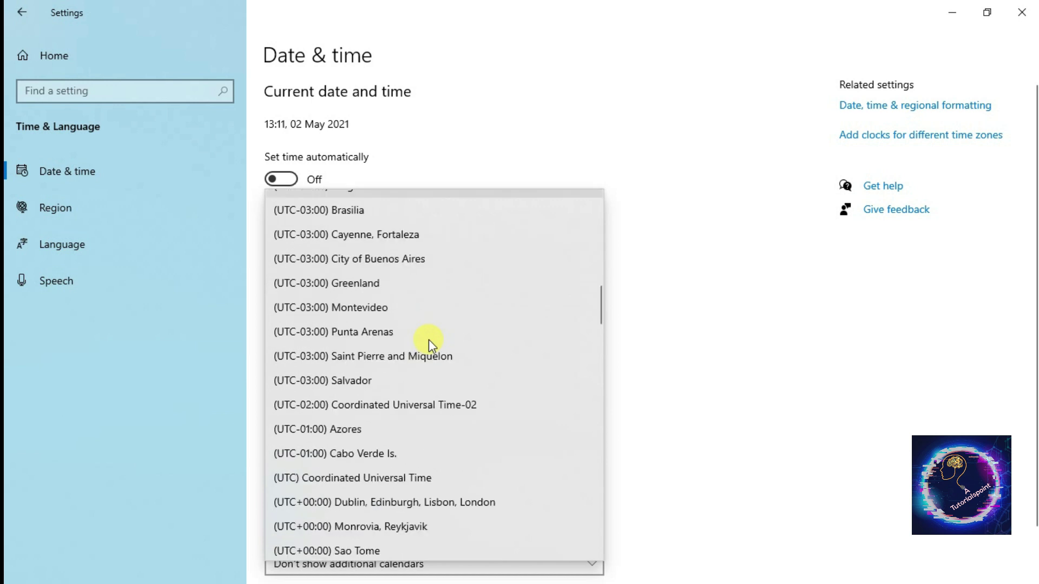
scroll(429, 339, down, 3)
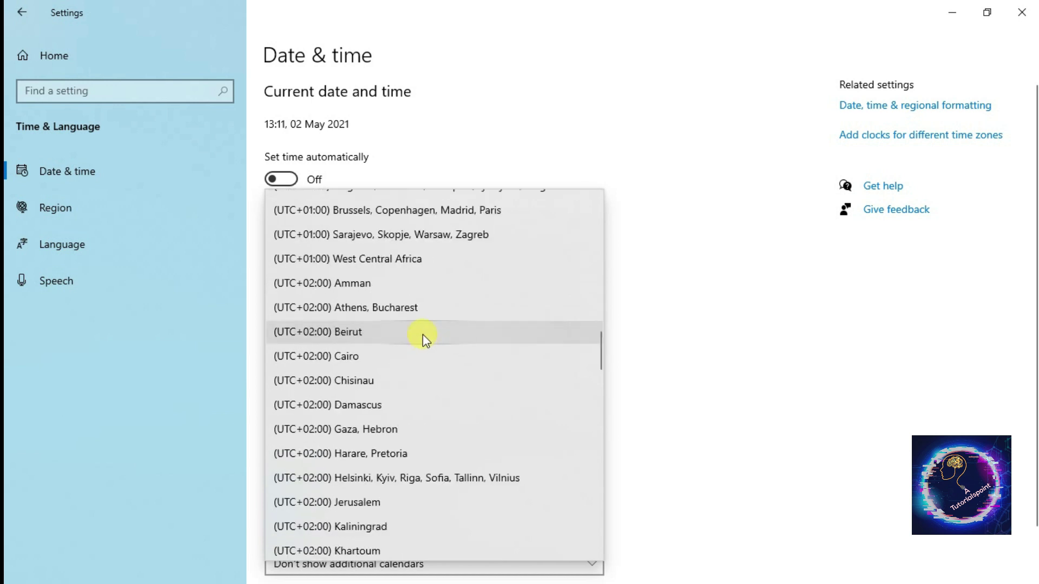
scroll(424, 337, down, 11)
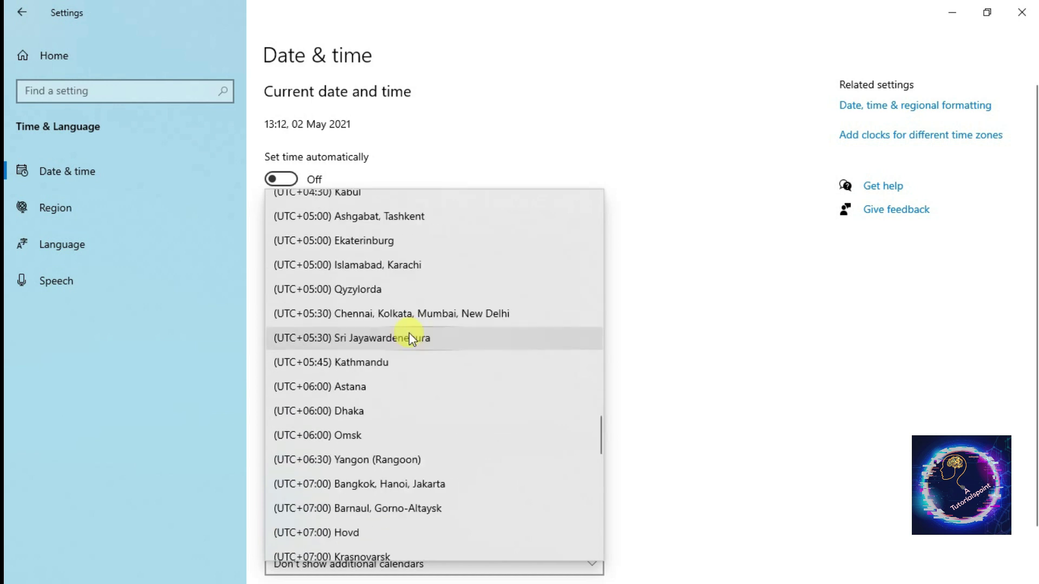
click(414, 310)
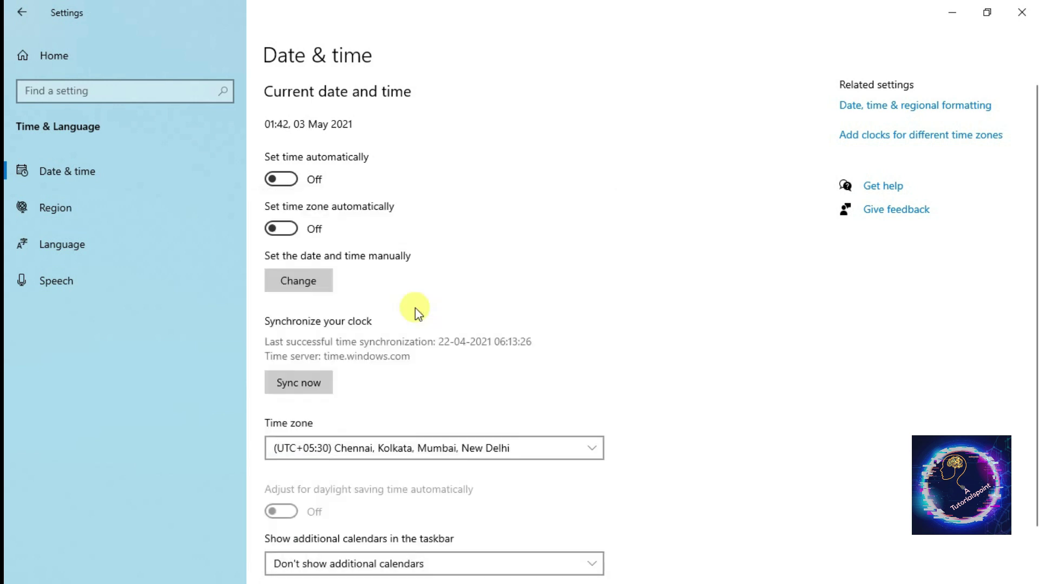
scroll(395, 461, down, 2)
scroll(403, 447, down, 2)
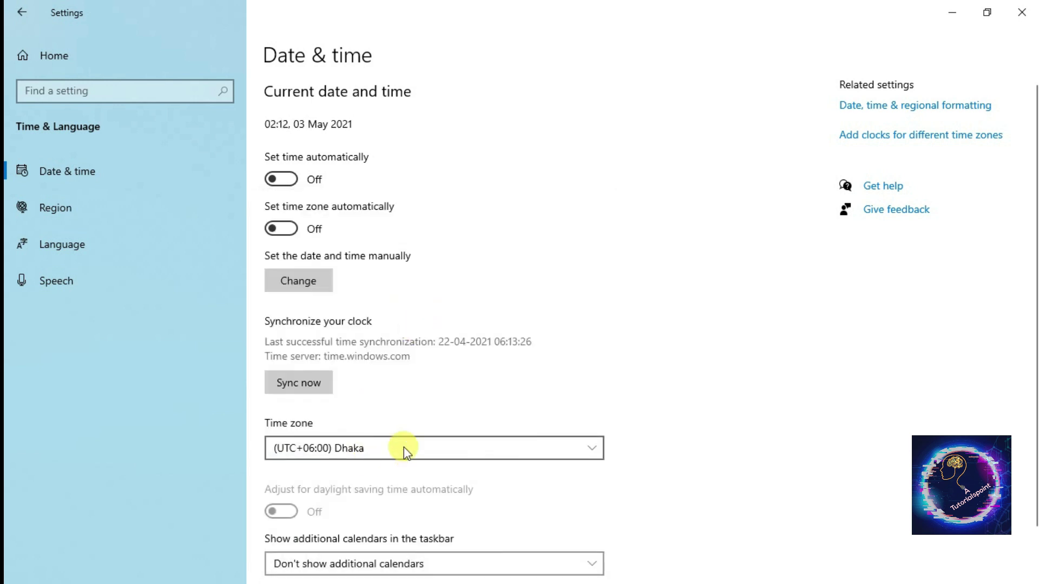
scroll(404, 447, up, 5)
scroll(404, 446, down, 1)
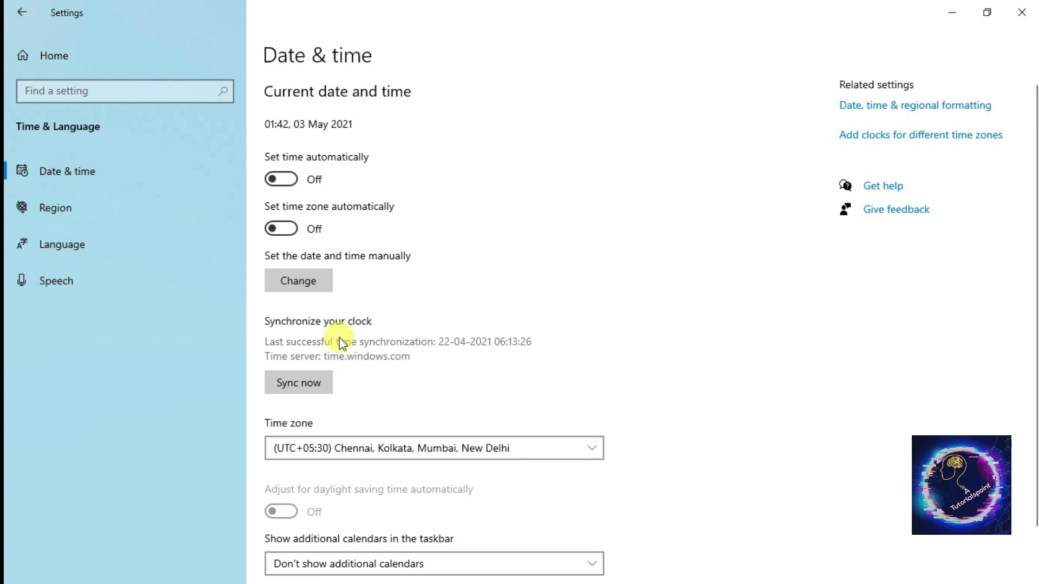
click(281, 180)
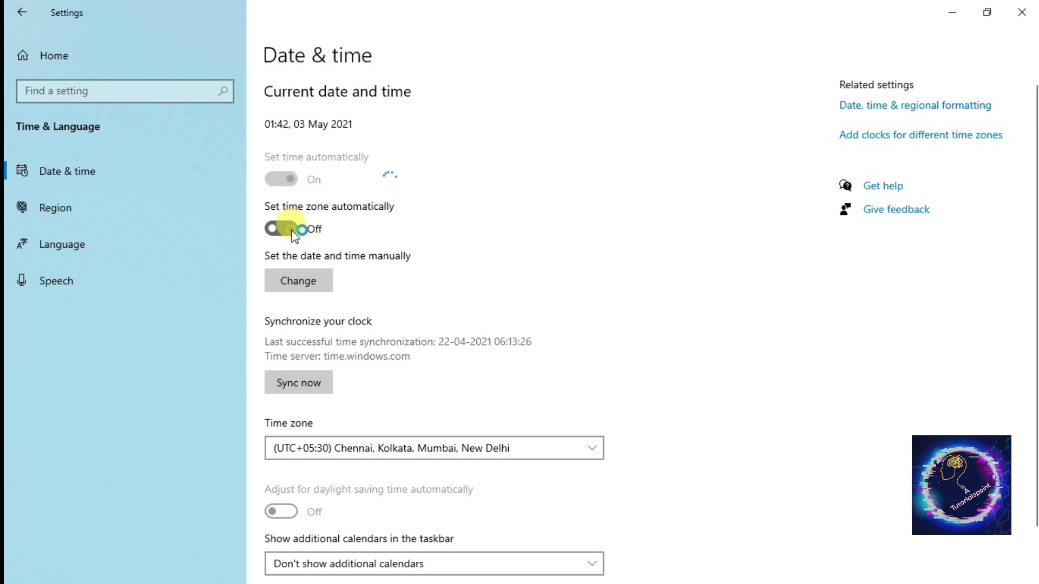
click(291, 232)
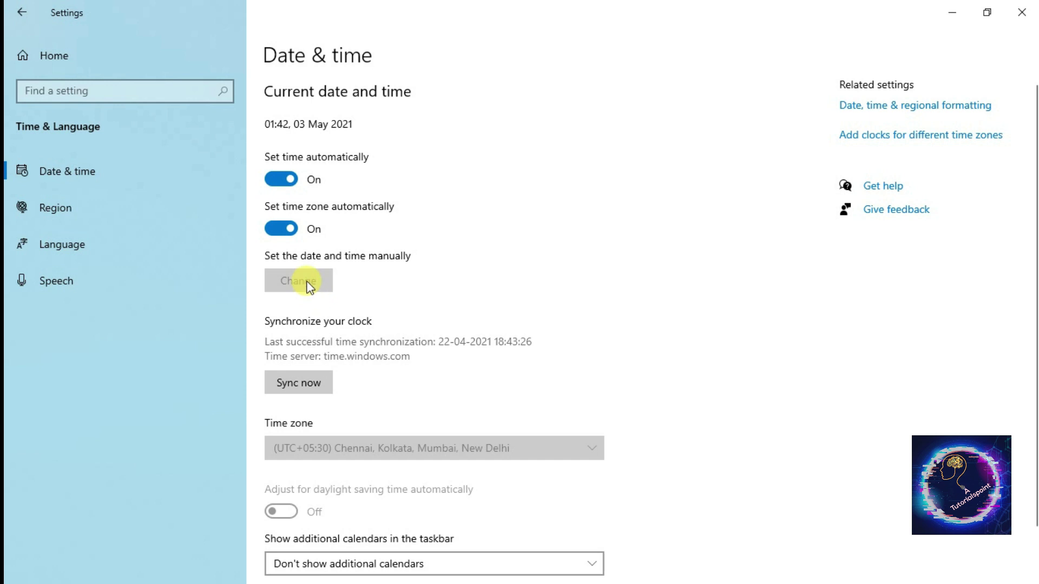
click(291, 226)
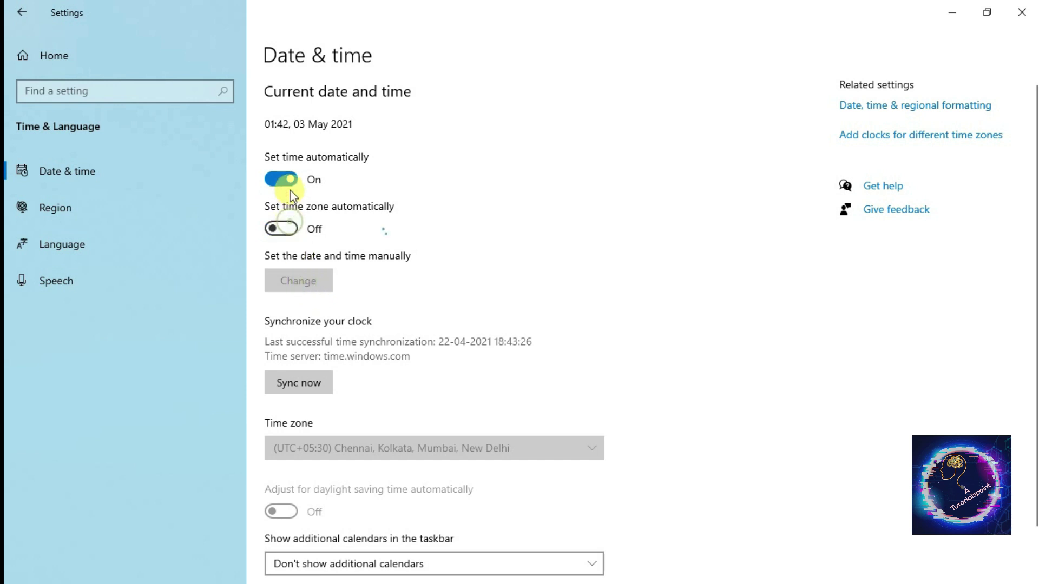
click(290, 182)
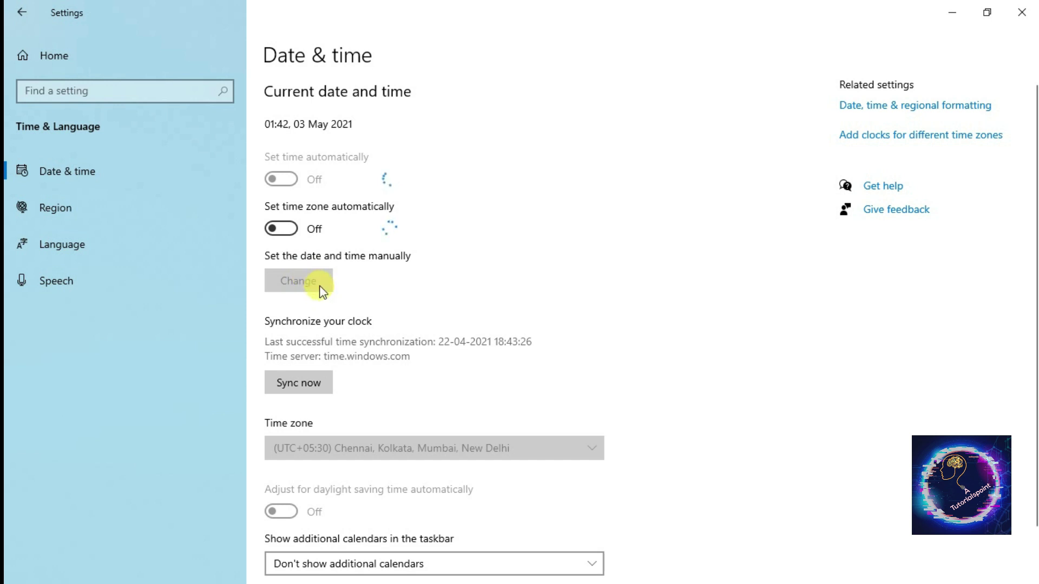
scroll(453, 420, down, 2)
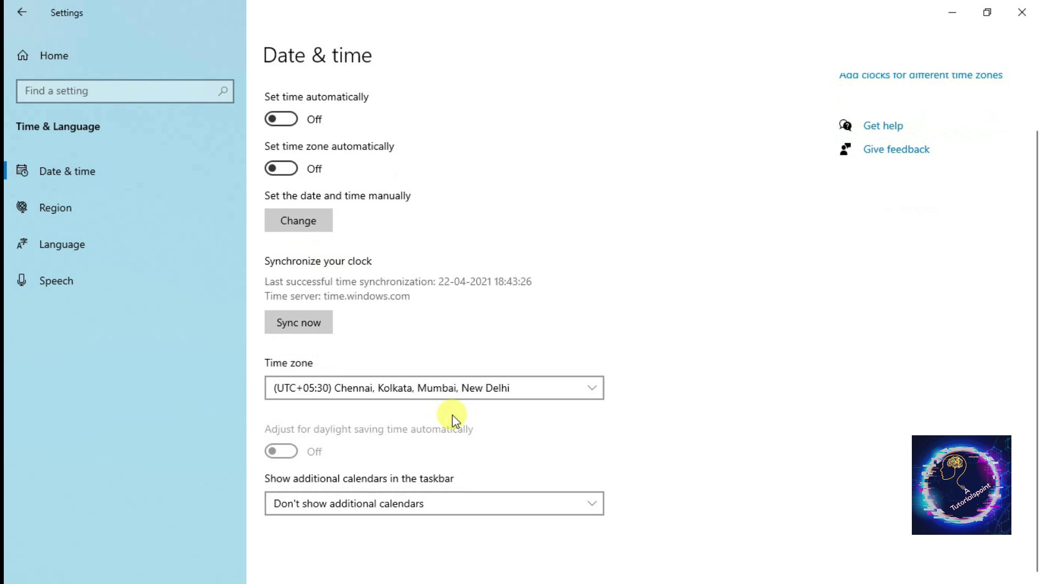
scroll(452, 420, up, 2)
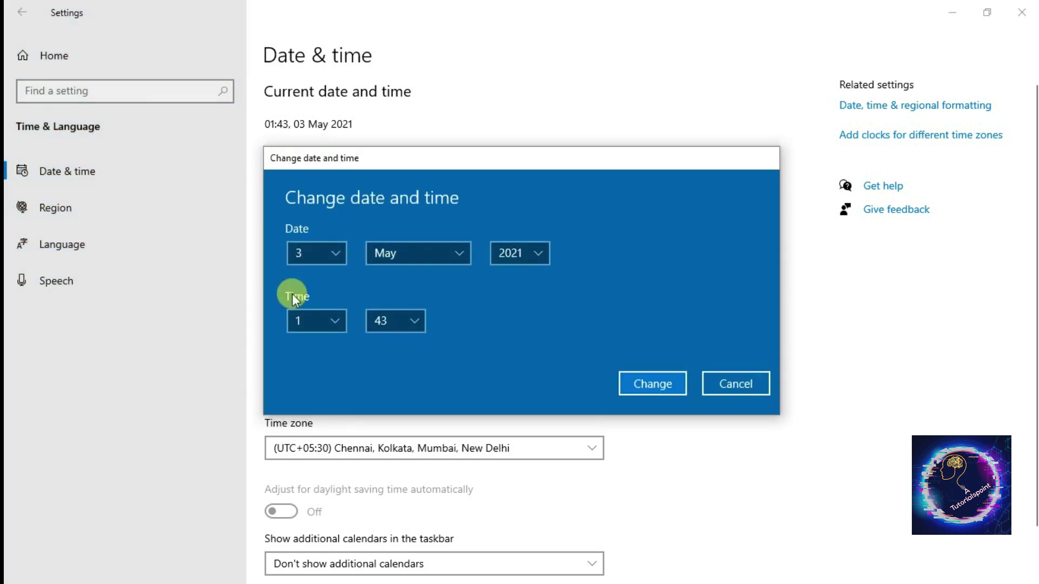
Change the date to 2 May 2021 with the hour left at 1, then re-enable automatic time zone.
click(332, 257)
click(321, 208)
click(339, 319)
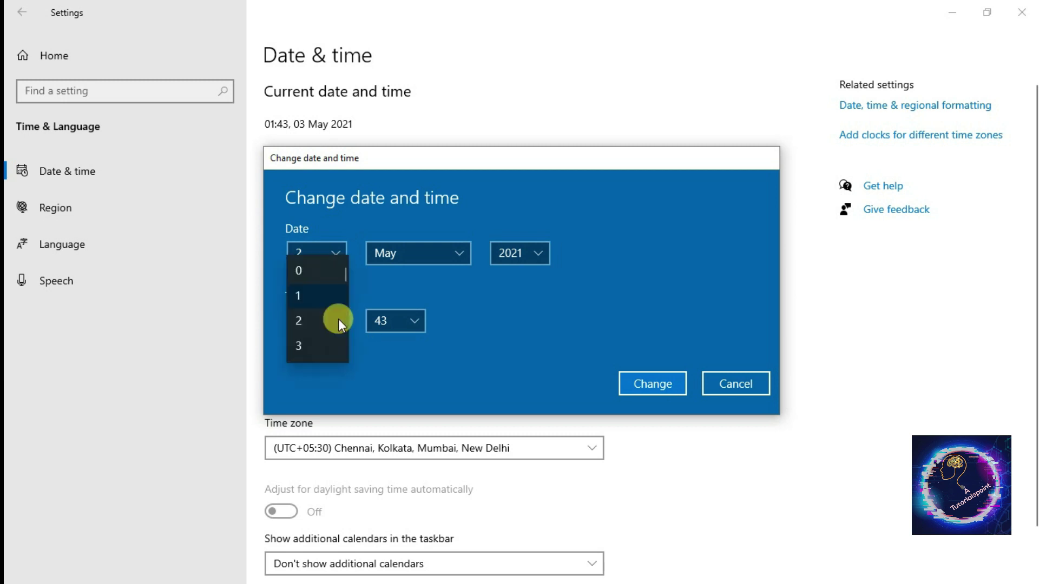
click(433, 346)
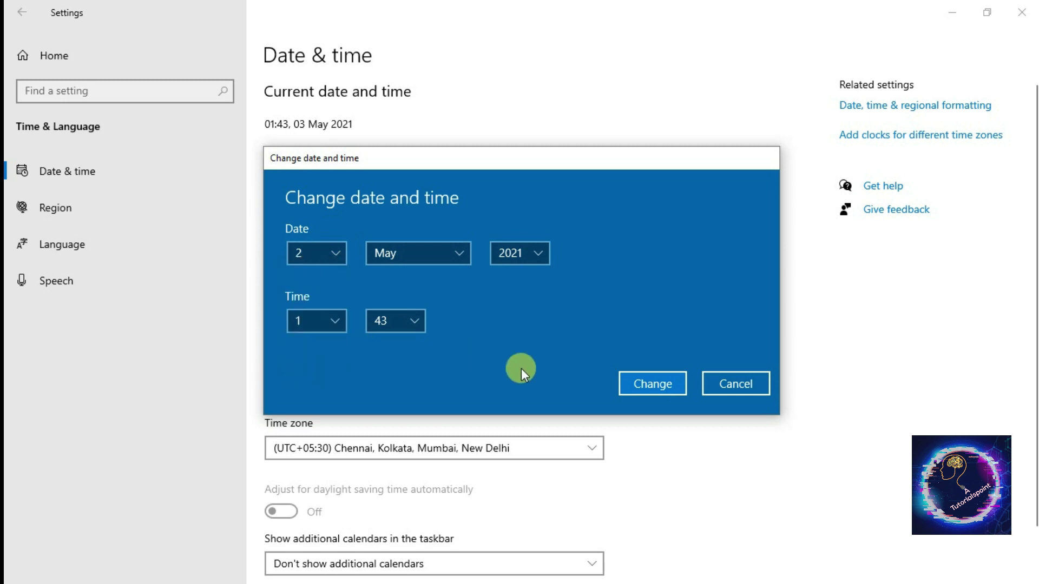
click(659, 388)
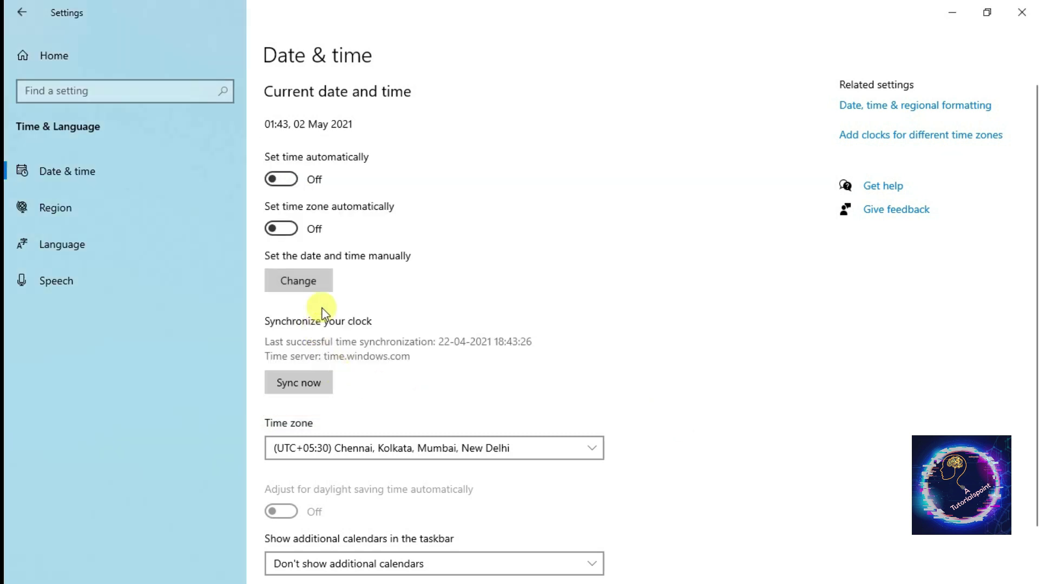
click(290, 233)
Turn 'Set time automatically' back on and close the Settings window.
click(291, 183)
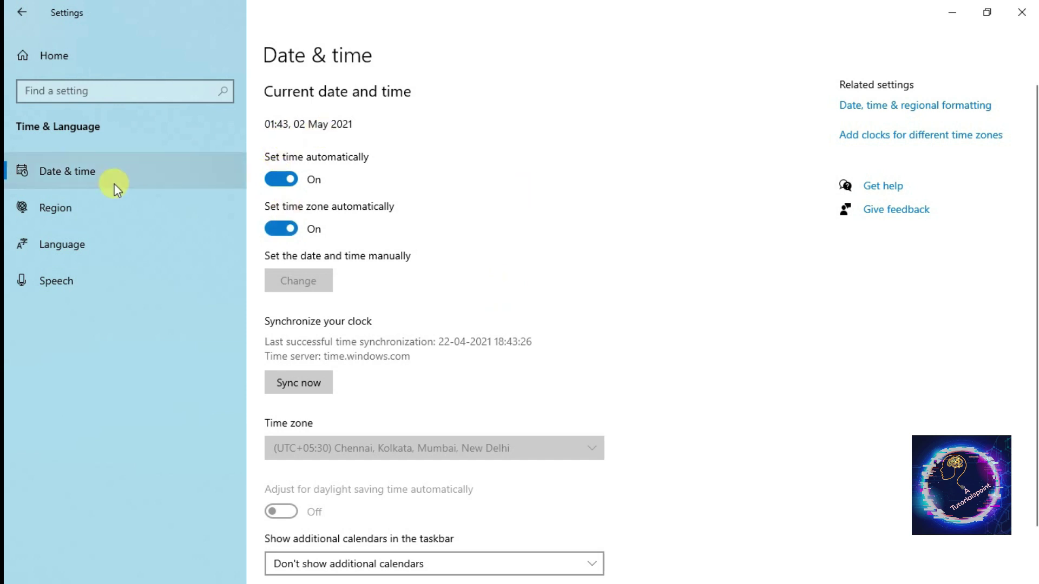
click(1021, 11)
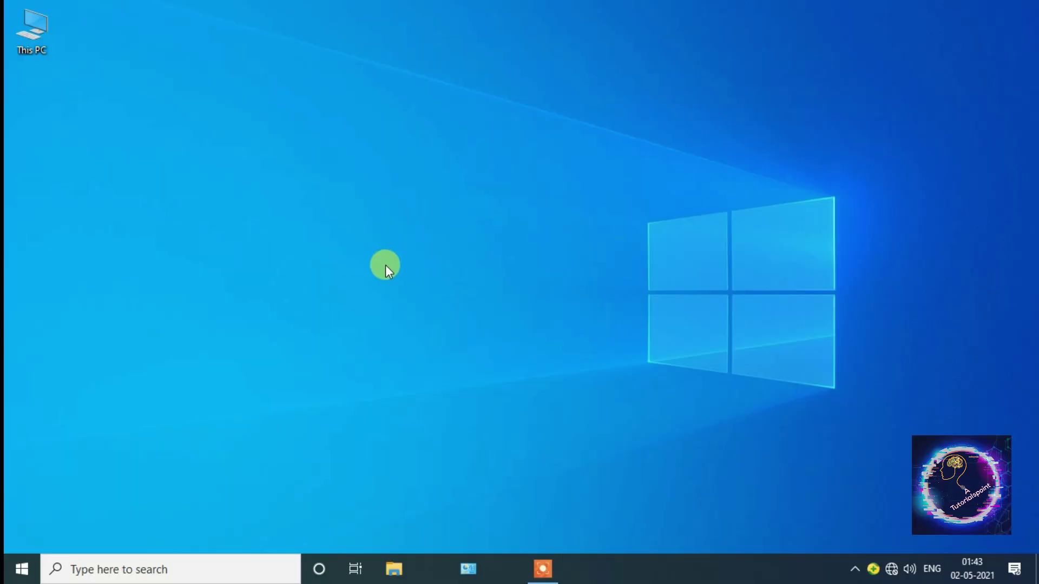